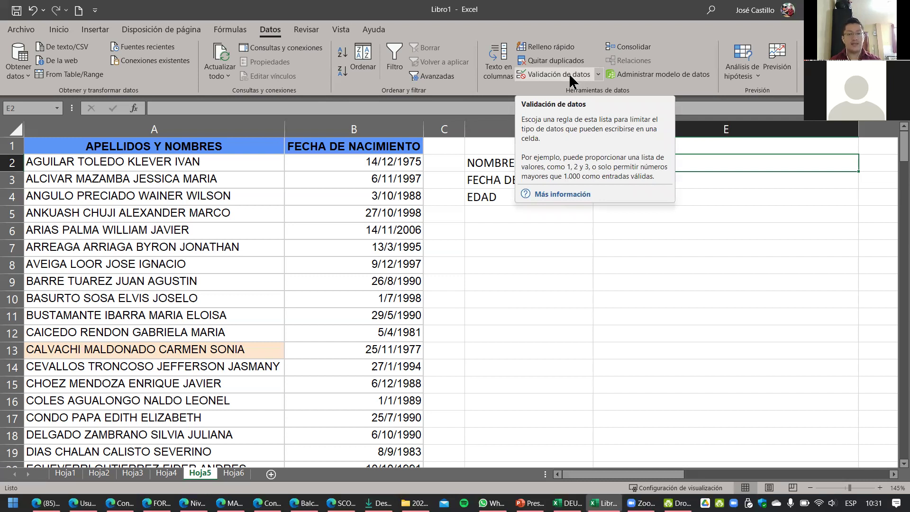
Add list-type data validation with an in-cell dropdown to cell E2, using =$A$2:$A$58 as the source.
left_click(559, 74)
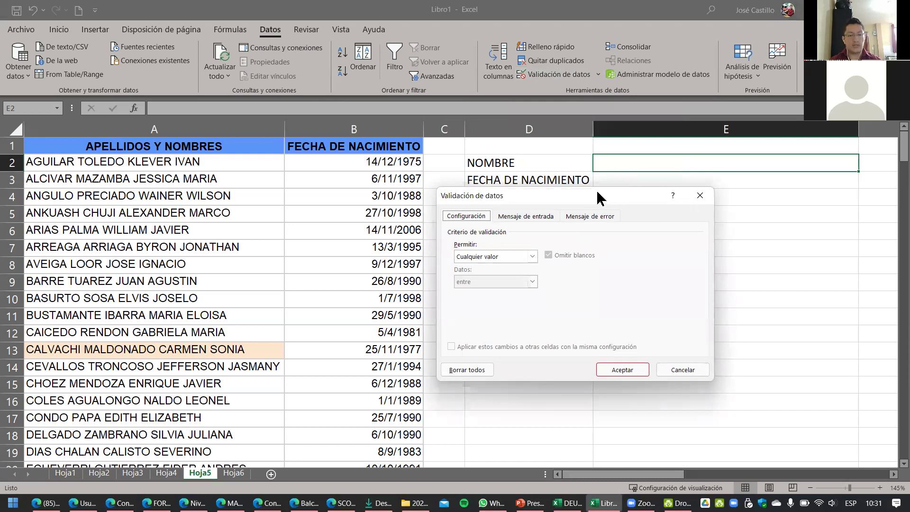
left_click_drag(598, 198, 456, 130)
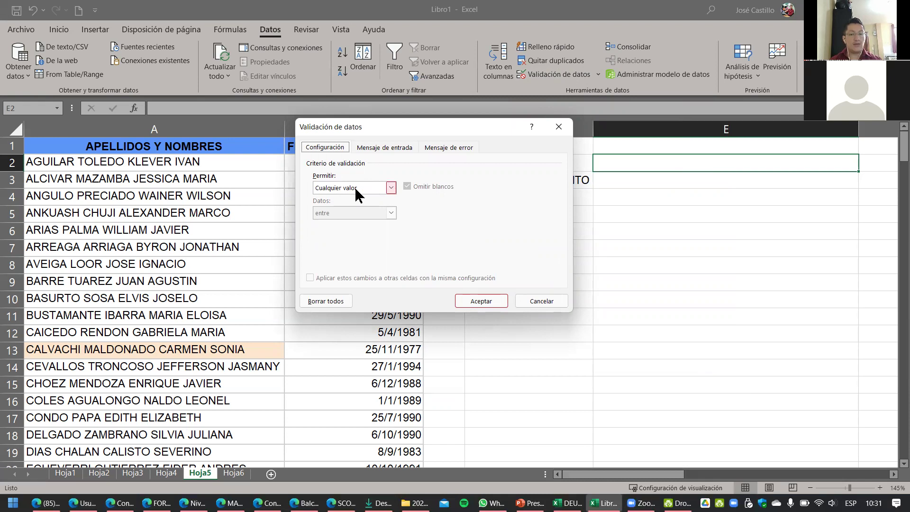
left_click(390, 190)
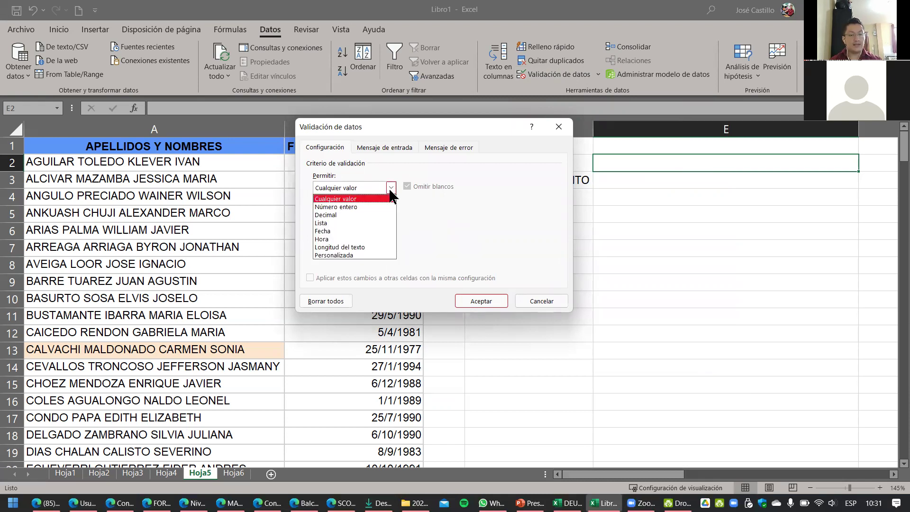
left_click(330, 223)
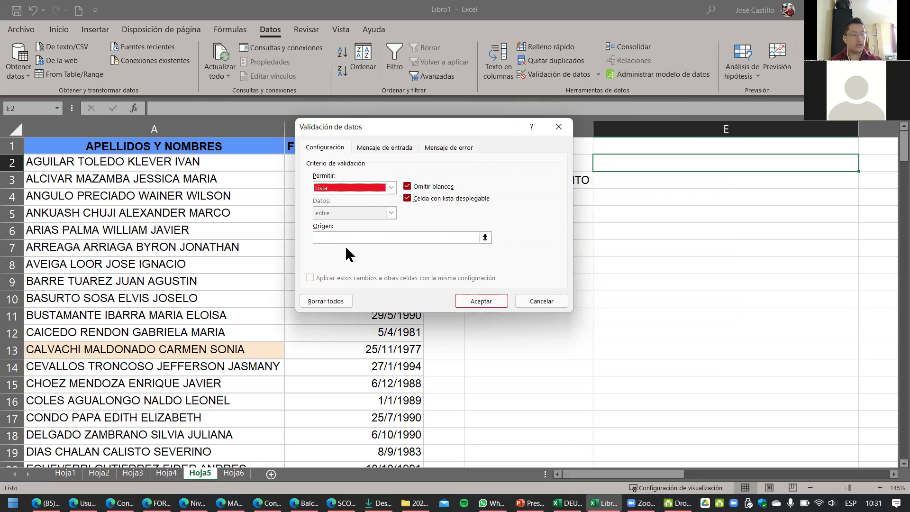
left_click(382, 236)
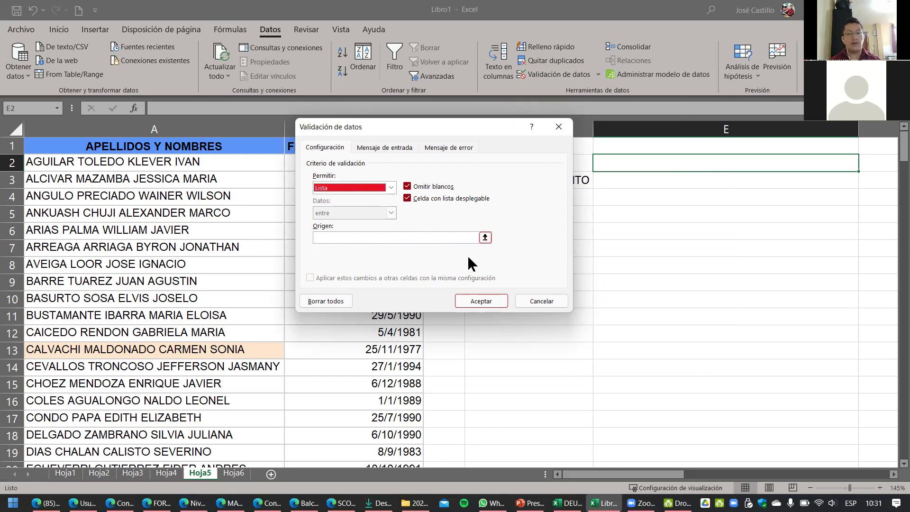
left_click(485, 238)
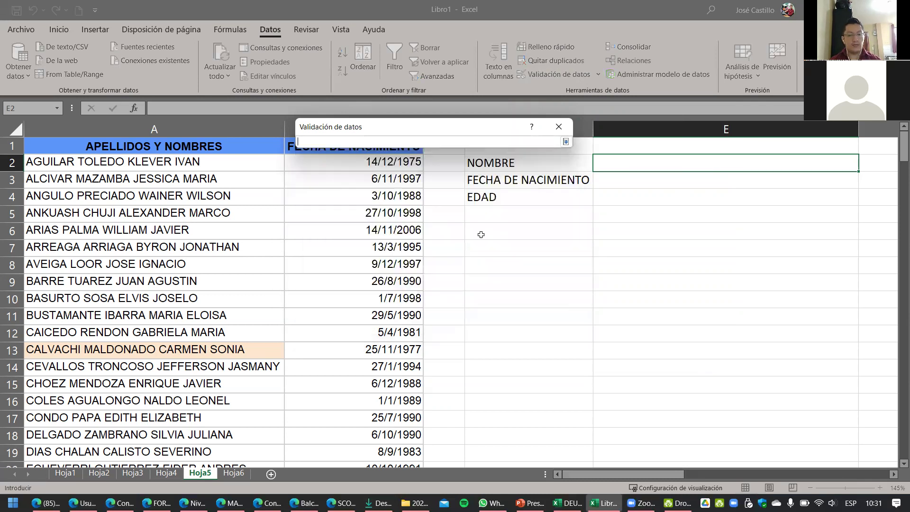
left_click(146, 162)
type(":$A$58")
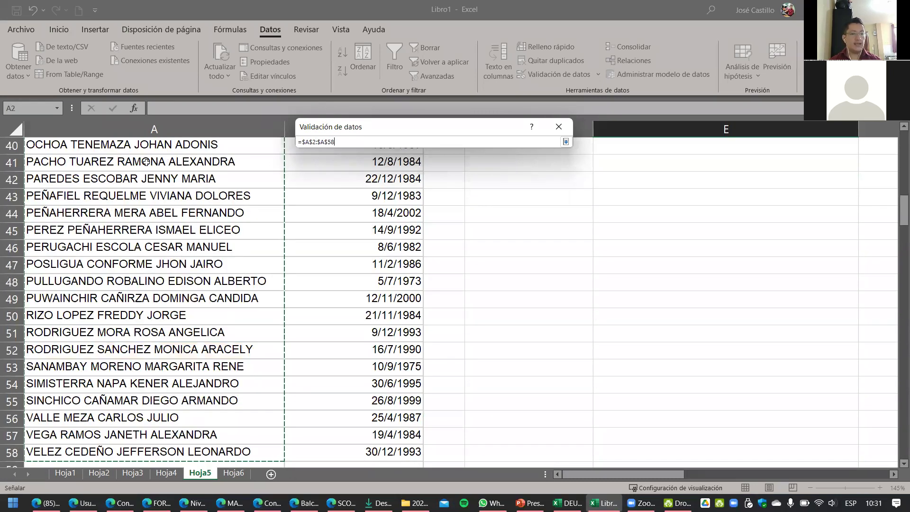
left_click(565, 141)
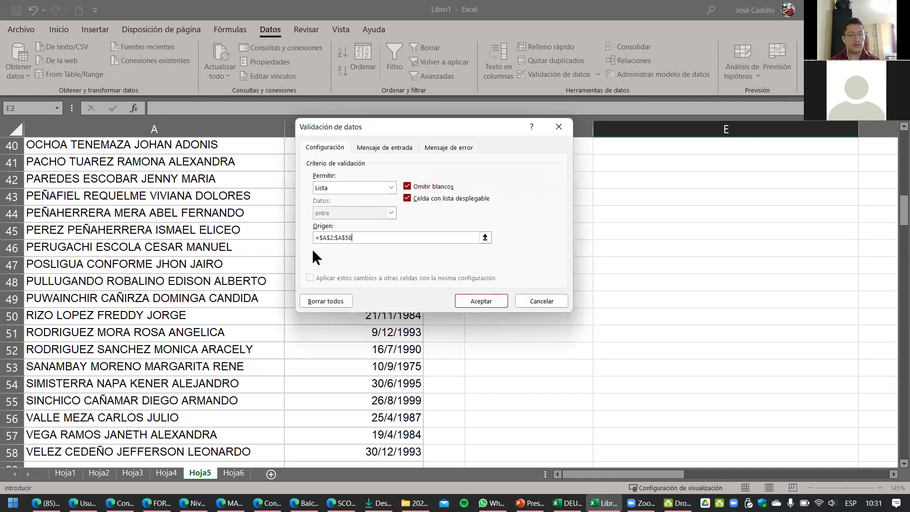
scroll(215, 251, "up", 13)
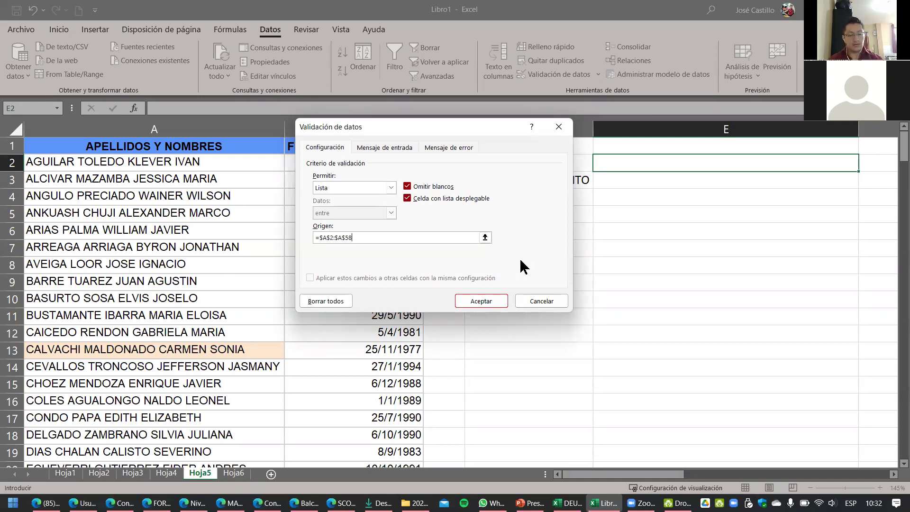
left_click(485, 304)
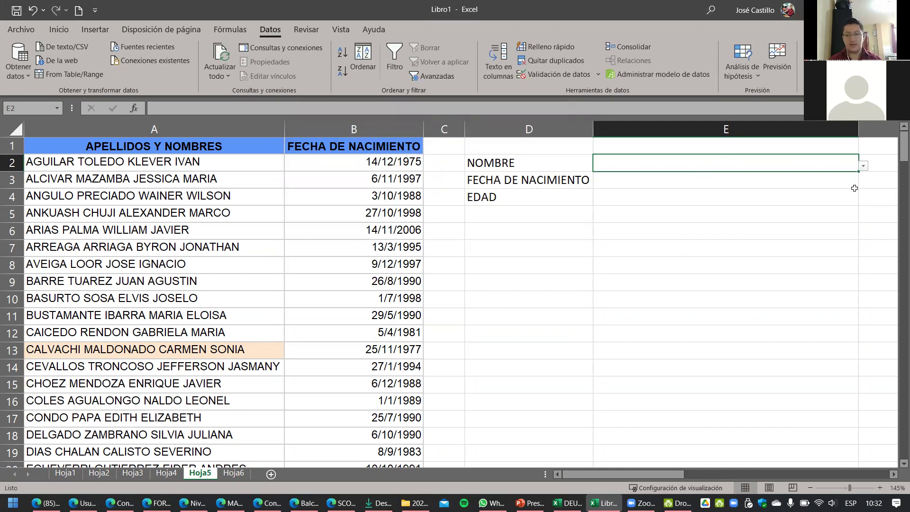
Check the dropdown in cell E2 by browsing its names through to the end of the list.
left_click(773, 219)
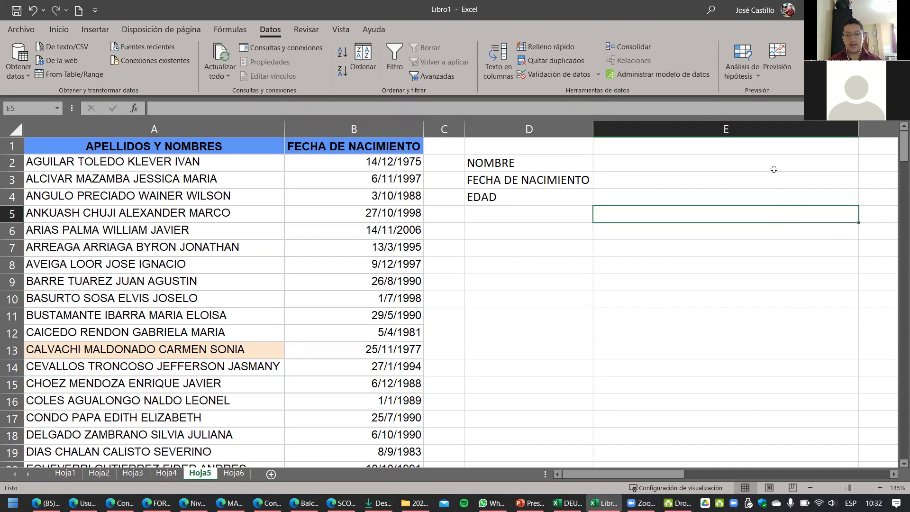
left_click(796, 179)
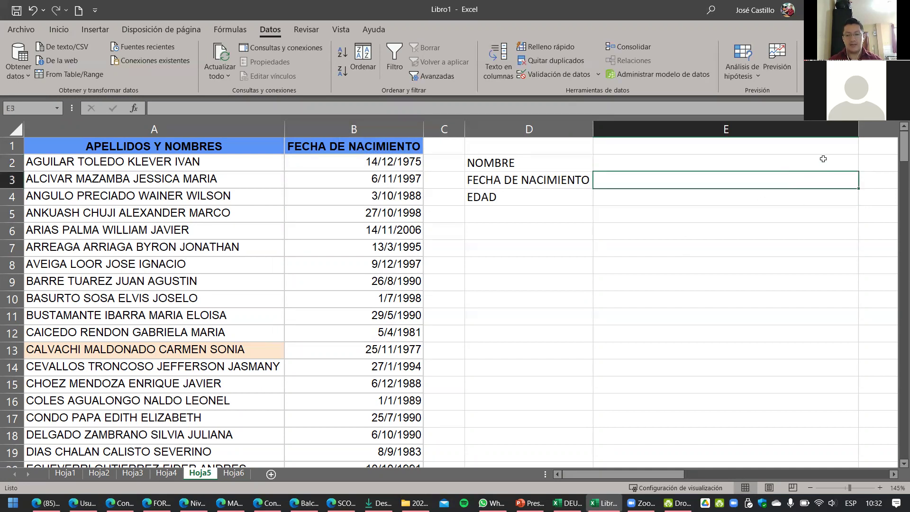
left_click(823, 159)
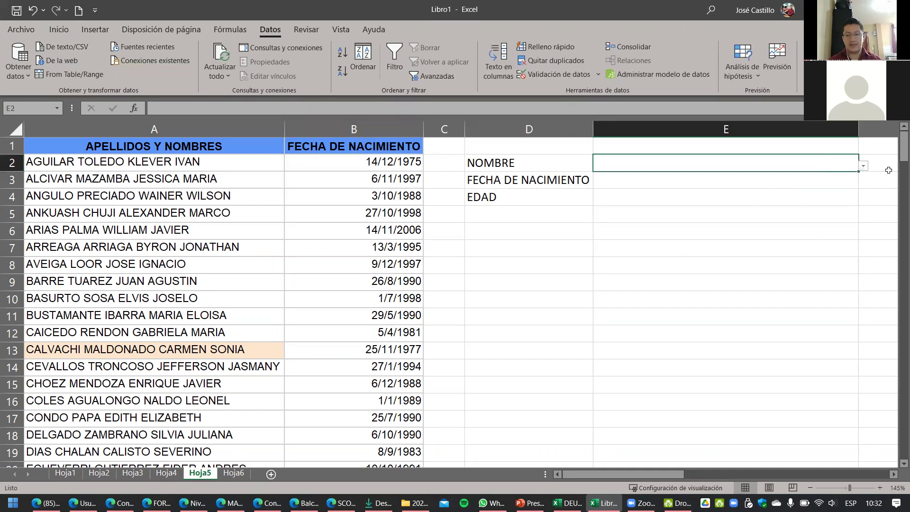
left_click(863, 166)
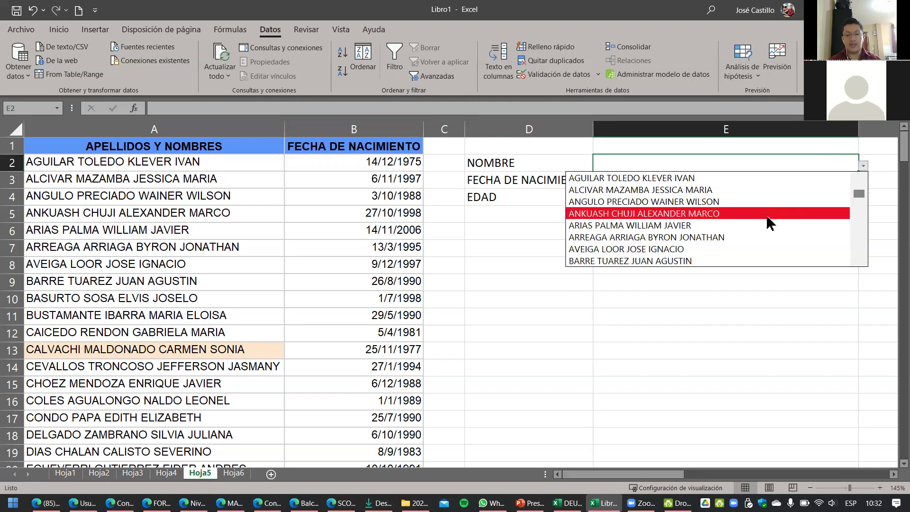
left_click_drag(858, 194, 861, 247)
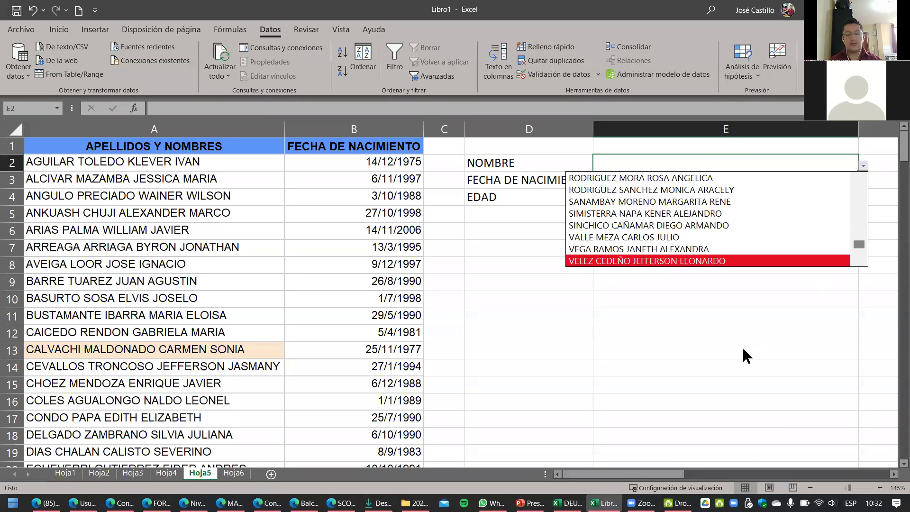
key("Escape")
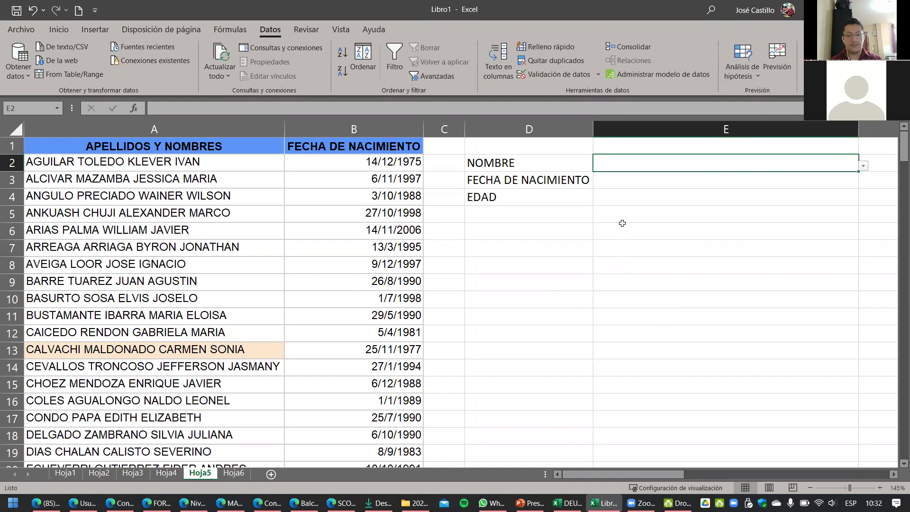
Start a BUSCARV formula in cell E3 beside FECHA DE NACIMIENTO, with E2 as the lookup value.
left_click(624, 183)
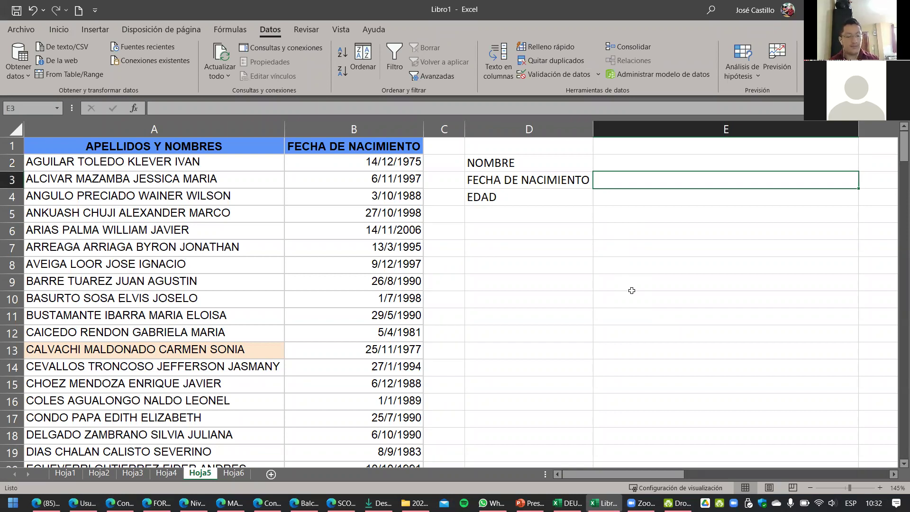
type("=BUSC")
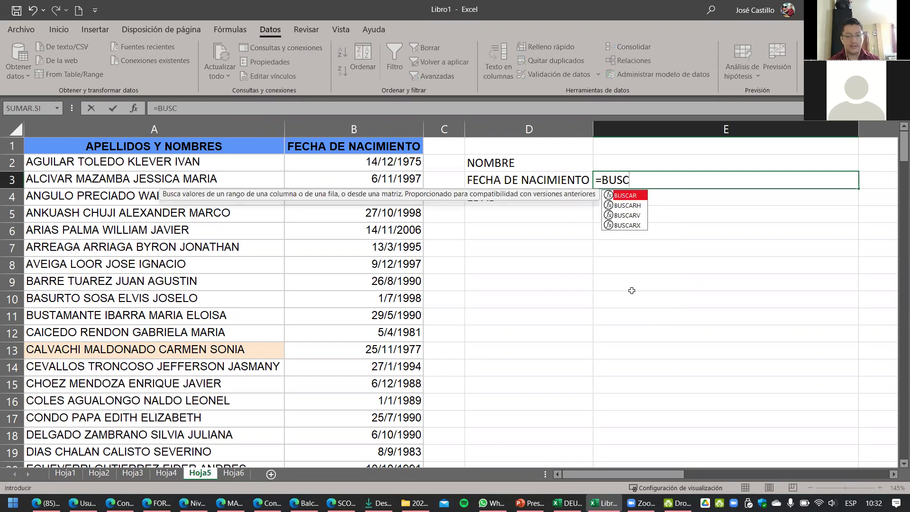
key("Down")
key("Down")
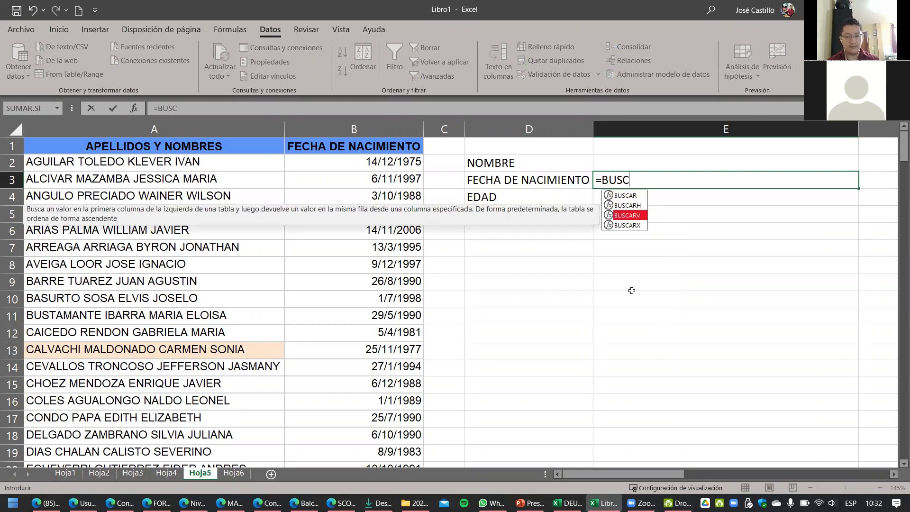
type("C")
key("Tab")
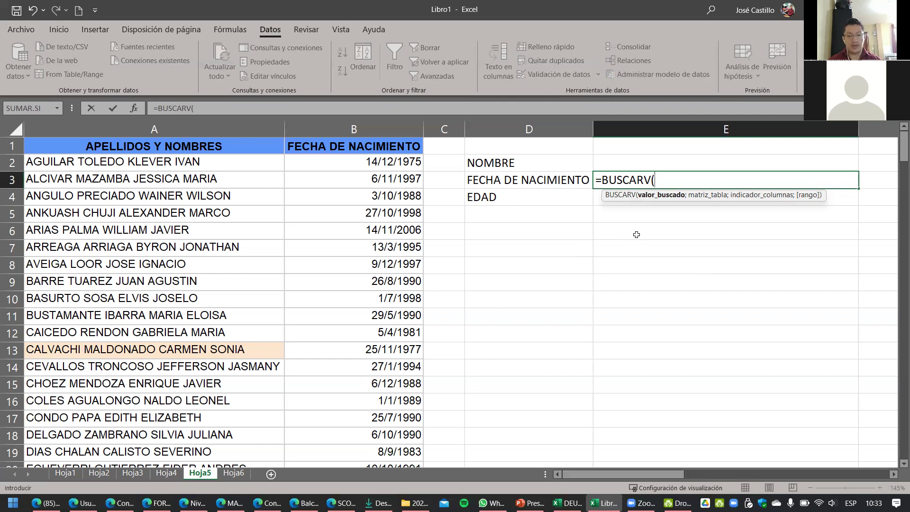
left_click(649, 162)
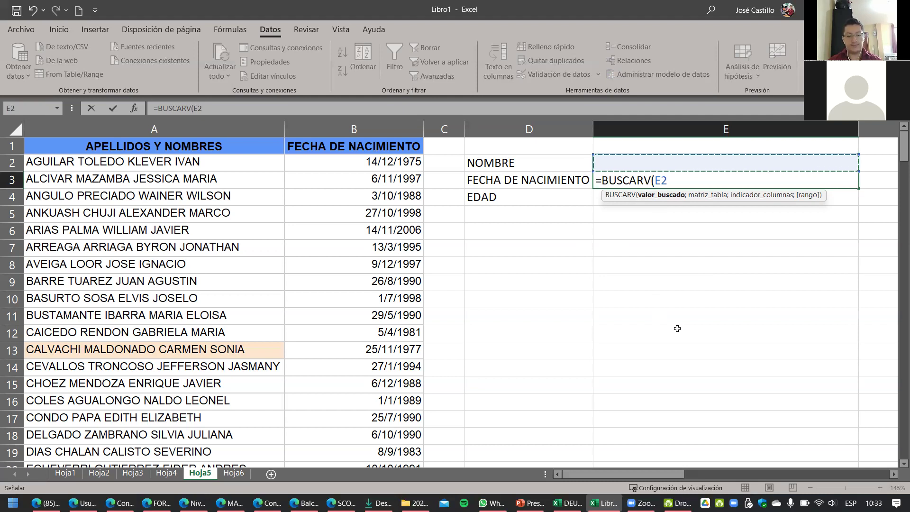
type(";")
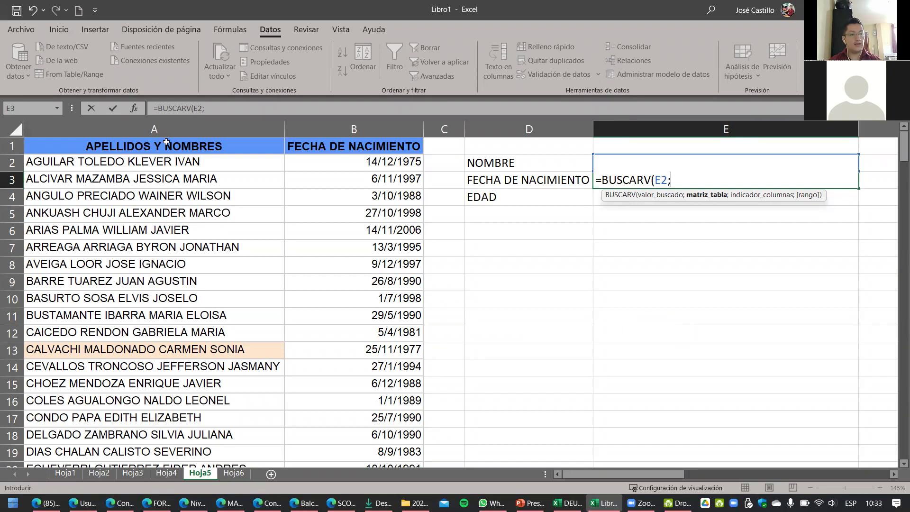
Complete the BUSCARV formula in E3 with table columns A:B, column index 2 and FALSO for an exact match.
left_click_drag(167, 130, 354, 133)
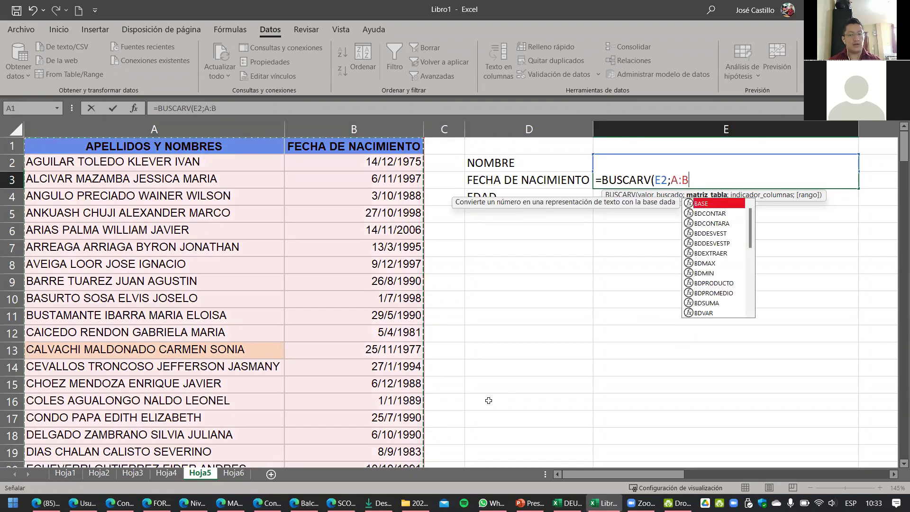
left_click(695, 180)
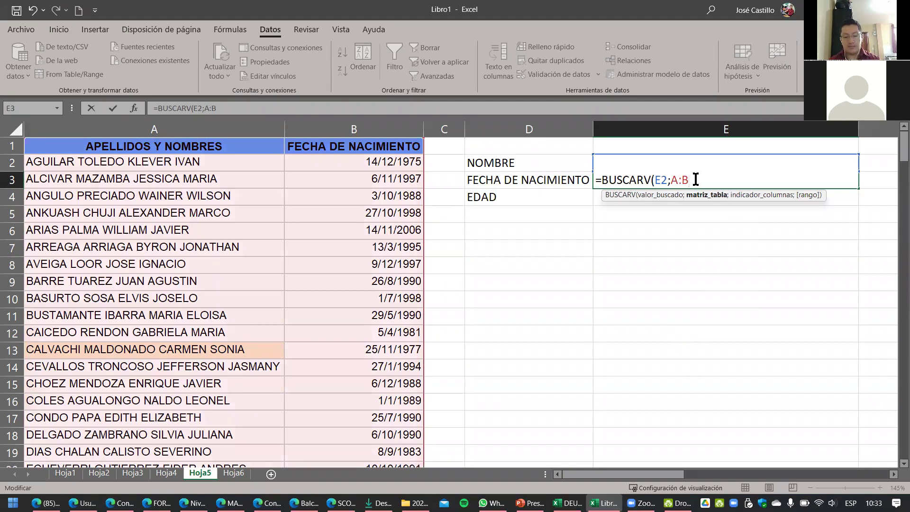
type(";")
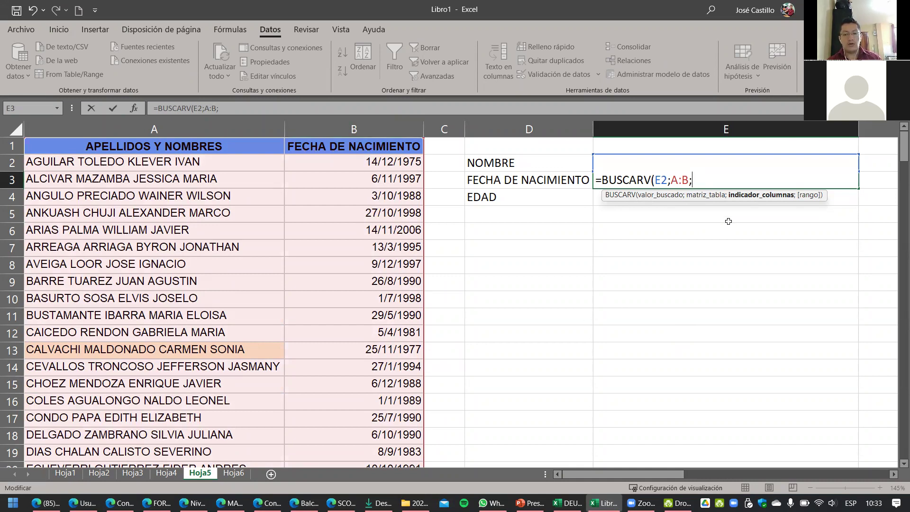
type("2")
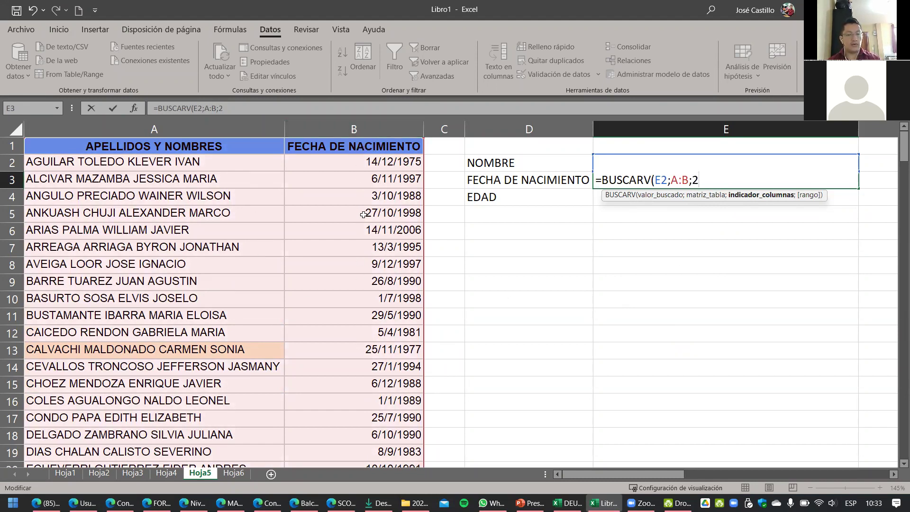
type(";")
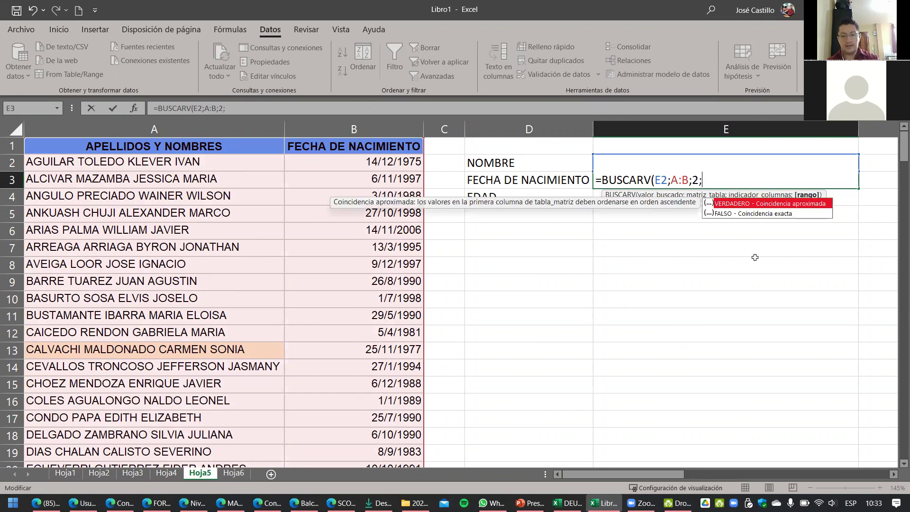
double_click(715, 213)
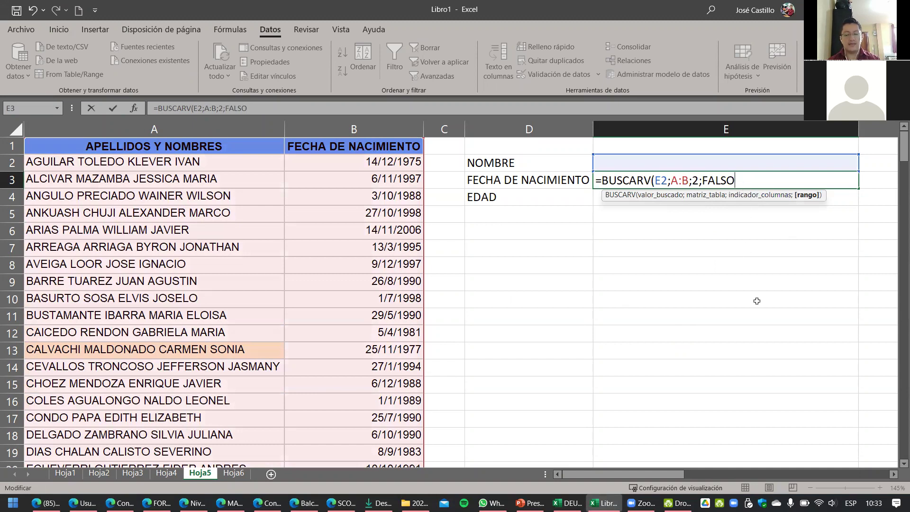
type(")")
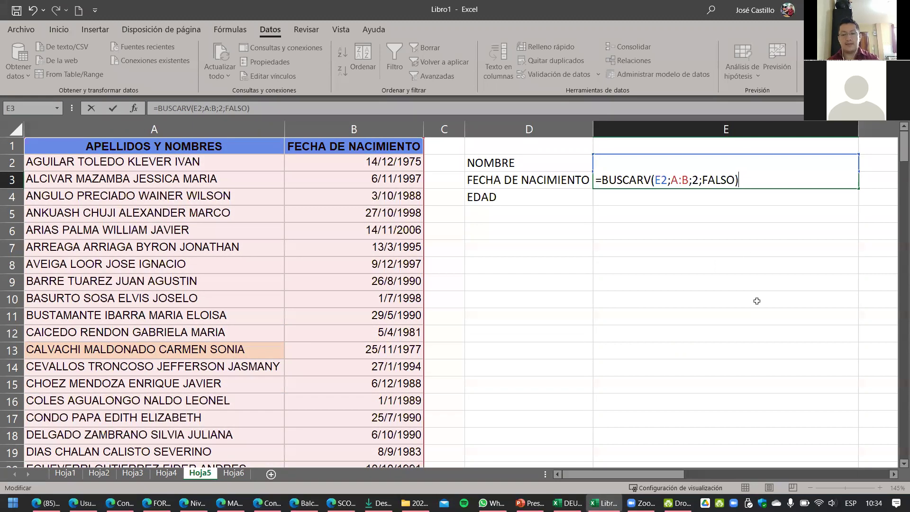
key("Return")
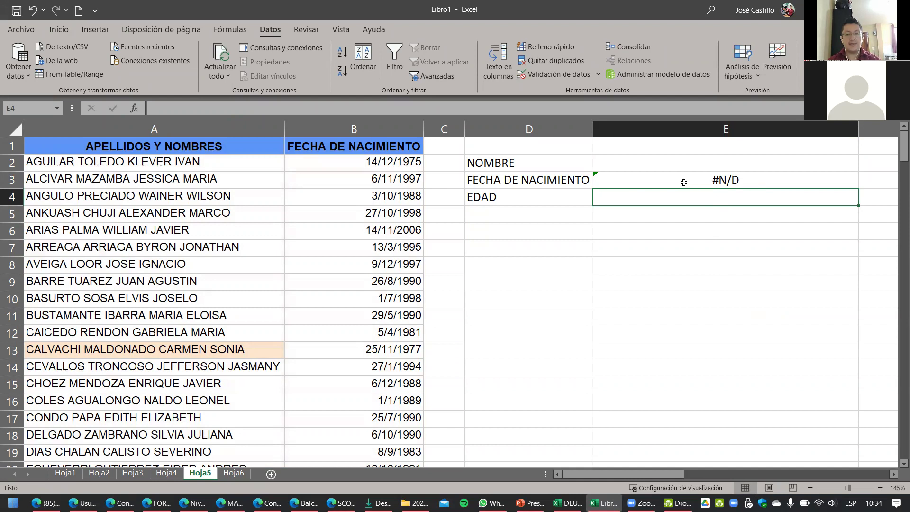
Choose the third name in the dropdown list of cell E2 to test the birth date lookup.
left_click(728, 184)
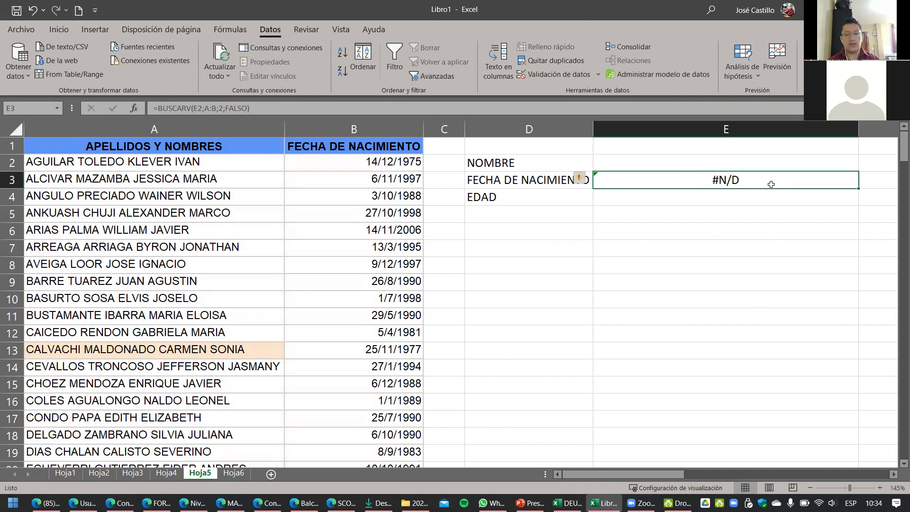
left_click(757, 162)
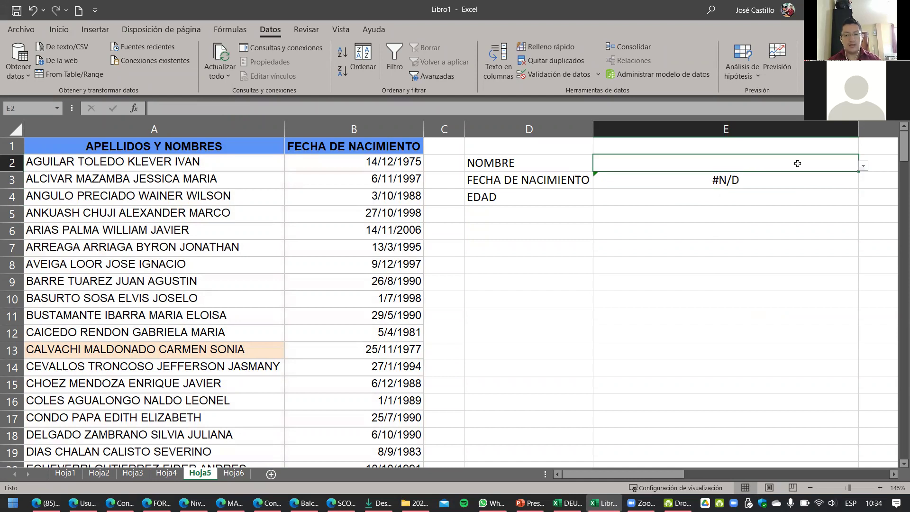
left_click(863, 166)
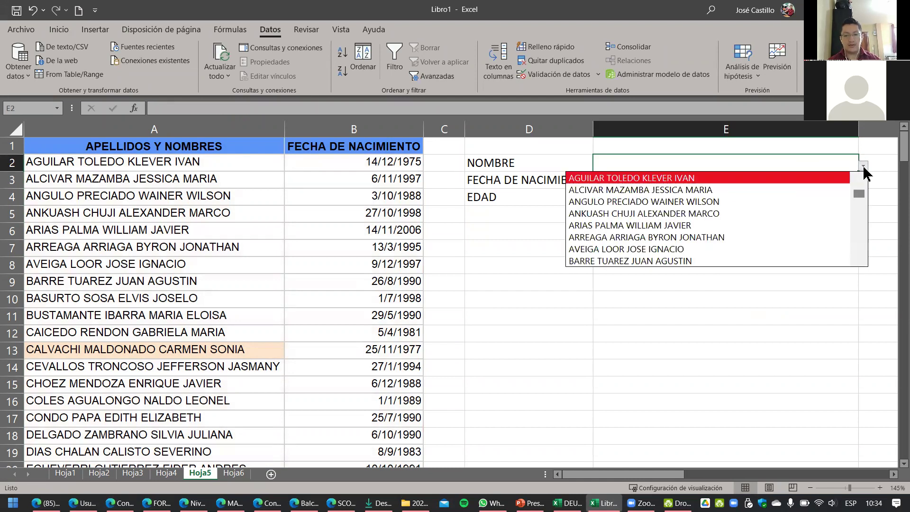
left_click(708, 206)
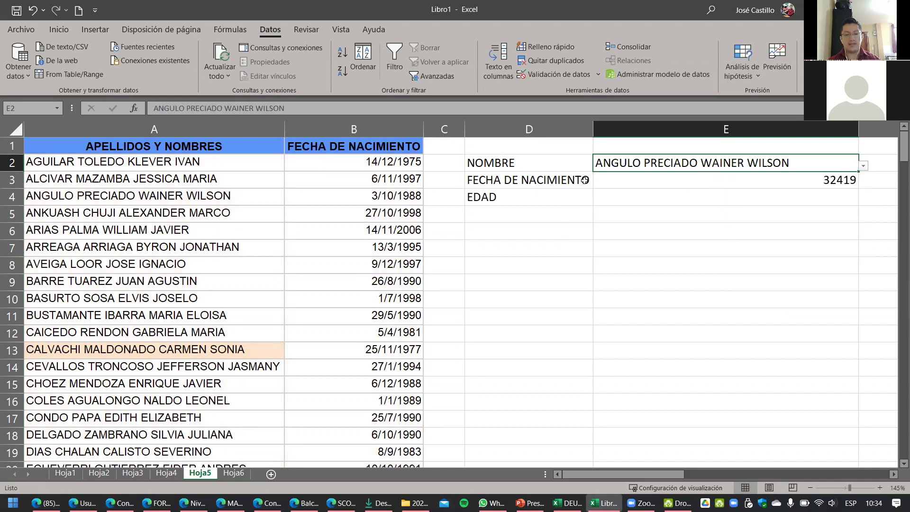
Format the looked-up birth date in cell E3 with the Fecha larga number format.
left_click(681, 181)
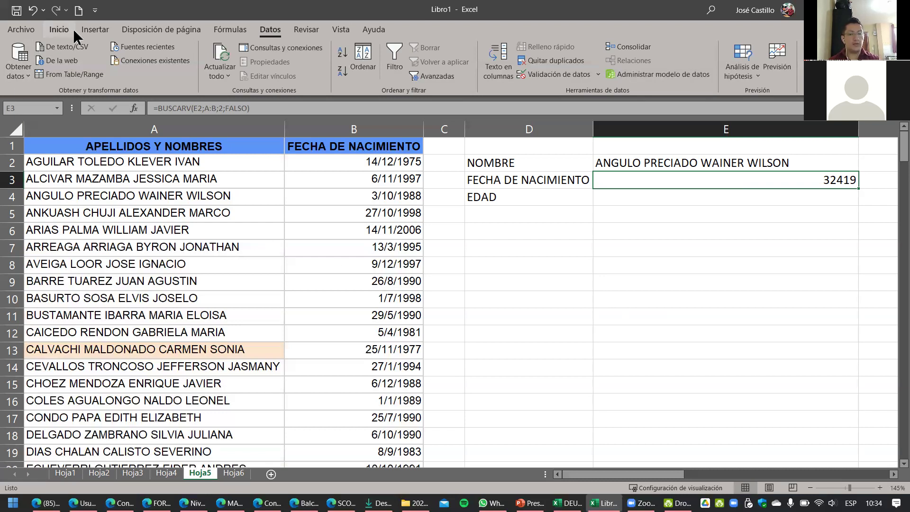
left_click(617, 297)
left_click(619, 178)
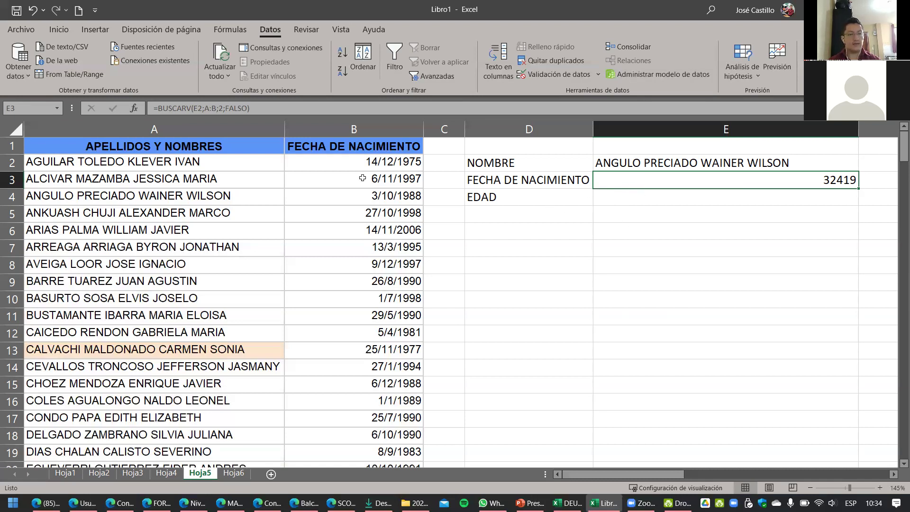
left_click(58, 30)
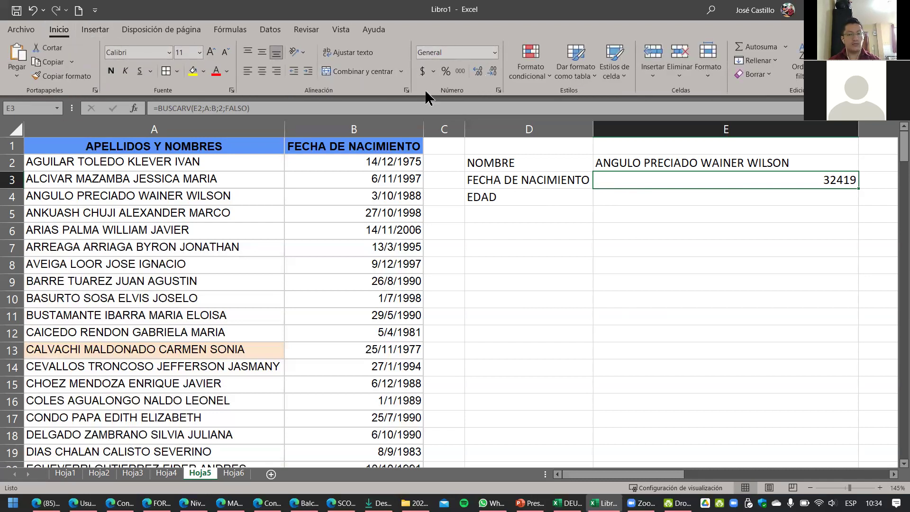
left_click(495, 53)
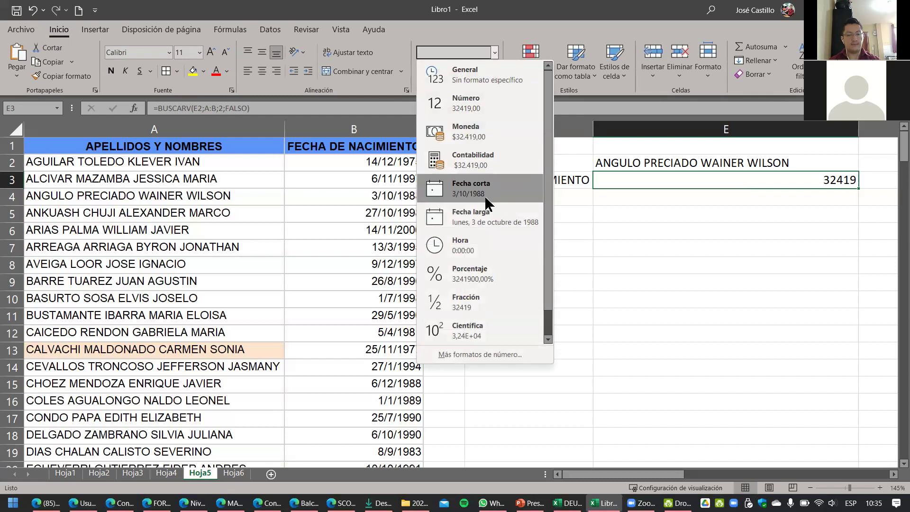
left_click(491, 223)
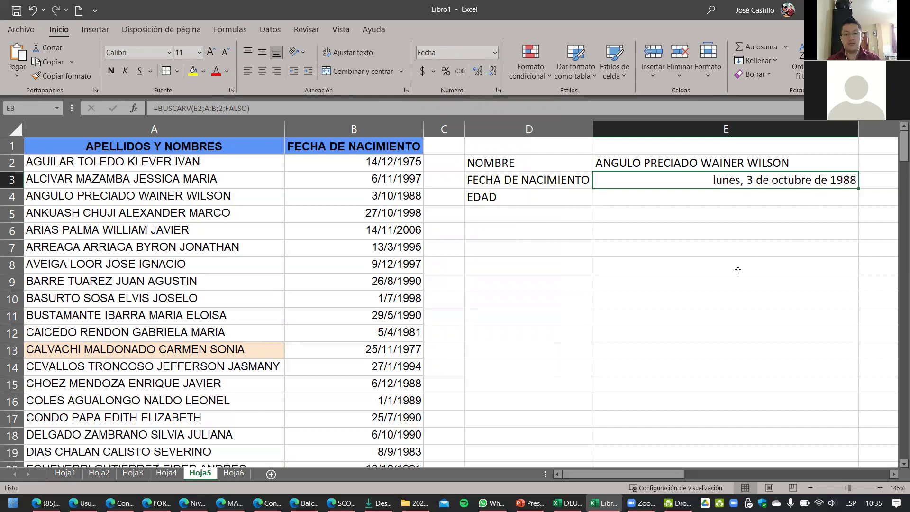
Try the Fecha corta format on cell E3 and return it to Fecha larga.
left_click(494, 52)
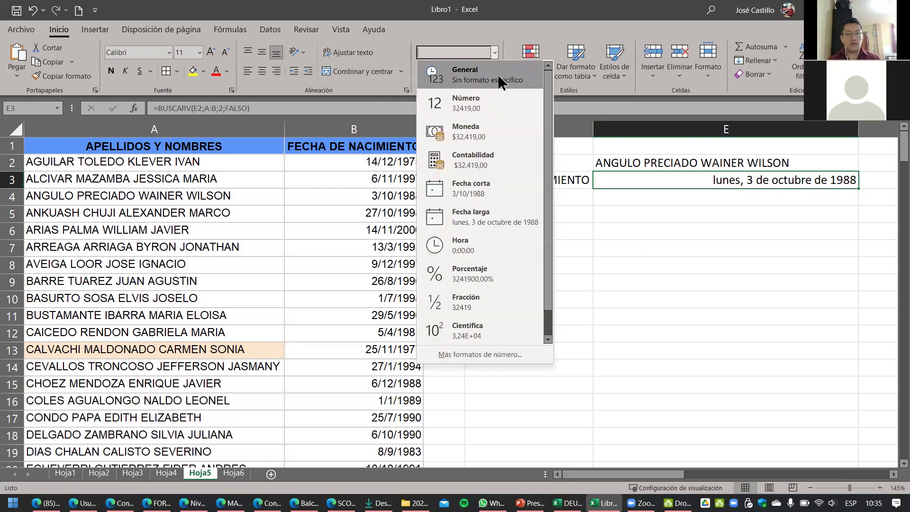
left_click(501, 198)
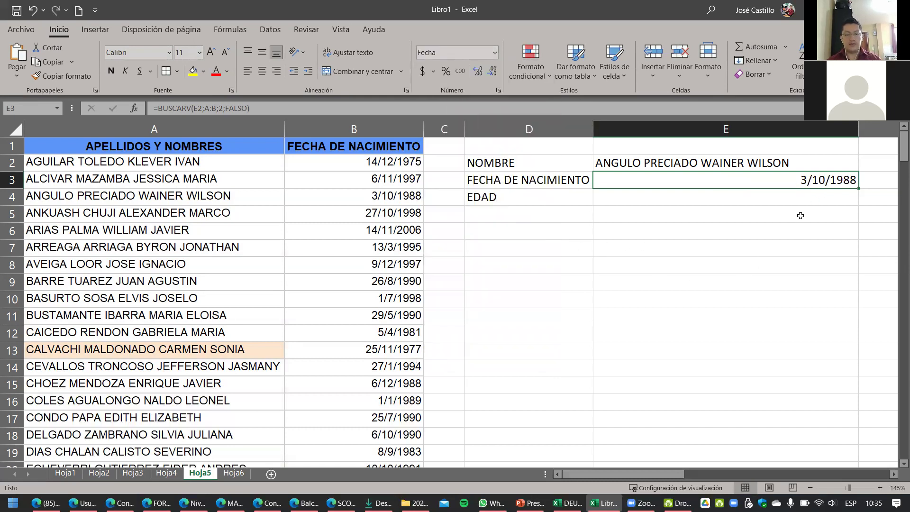
left_click(495, 52)
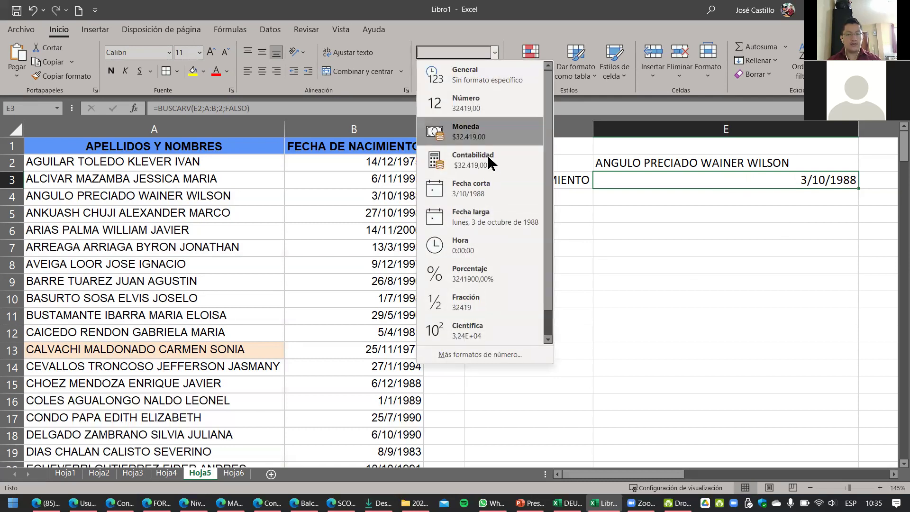
left_click(490, 219)
left_click(674, 300)
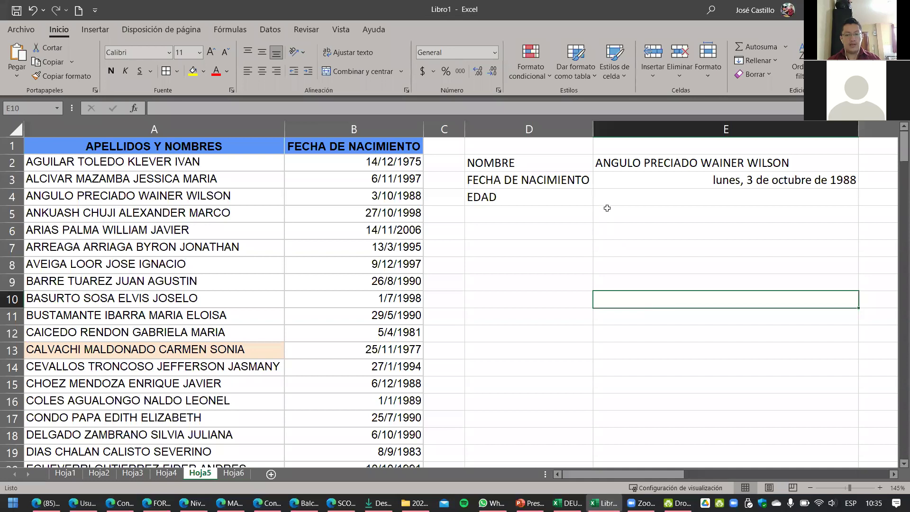
Center the contents of cells E2:E4 horizontally.
left_click_drag(628, 164, 626, 195)
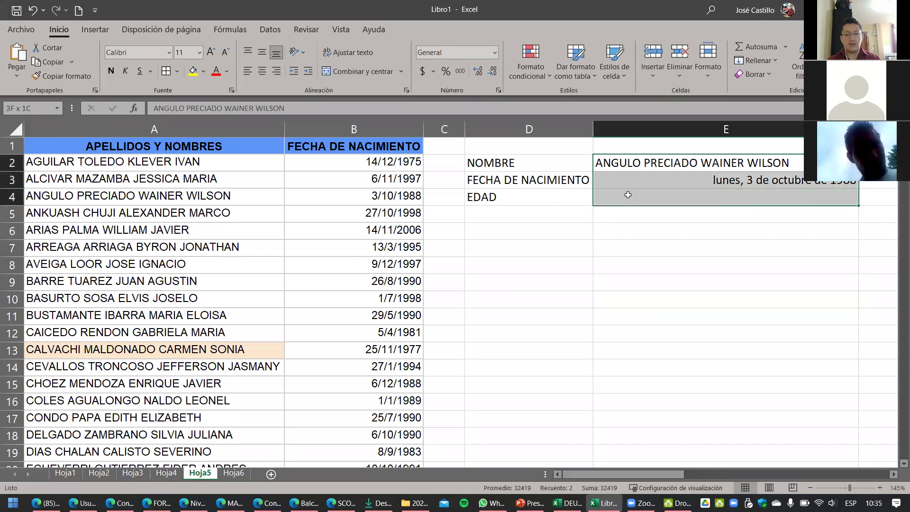
left_click(261, 71)
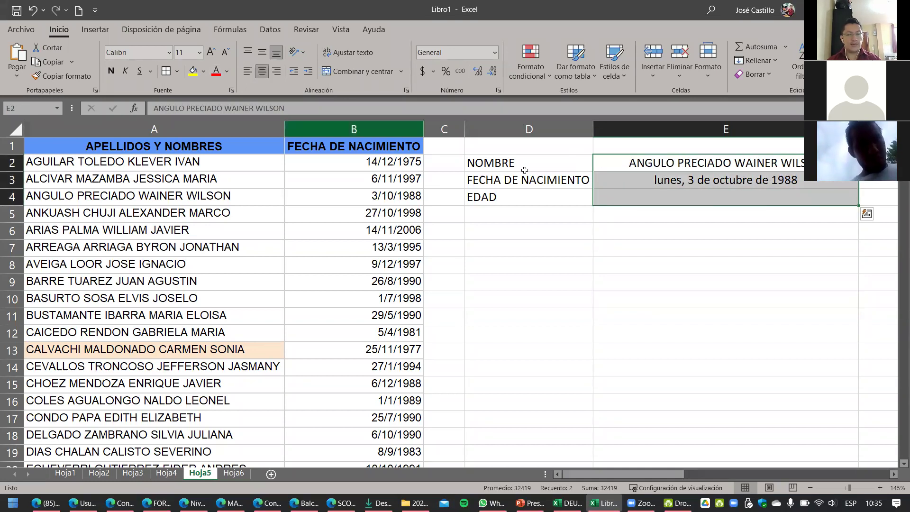
left_click(693, 260)
Enter the formula =HOY()-E3 in cell E4 beside EDAD to subtract the birth date from today's date.
left_click(648, 203)
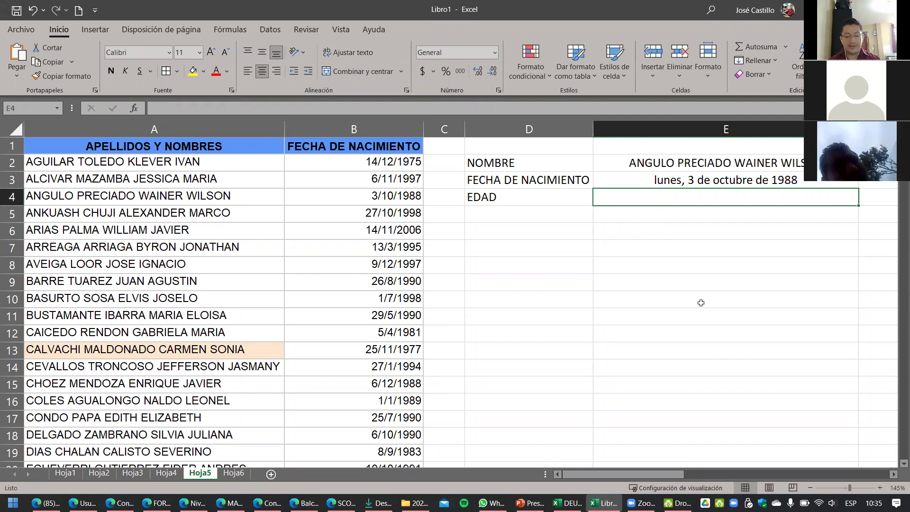
type("=")
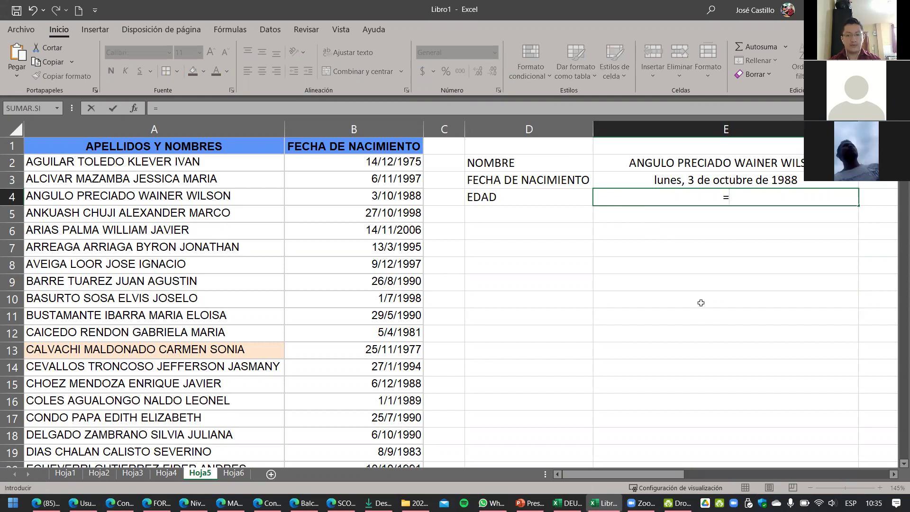
type("HOY")
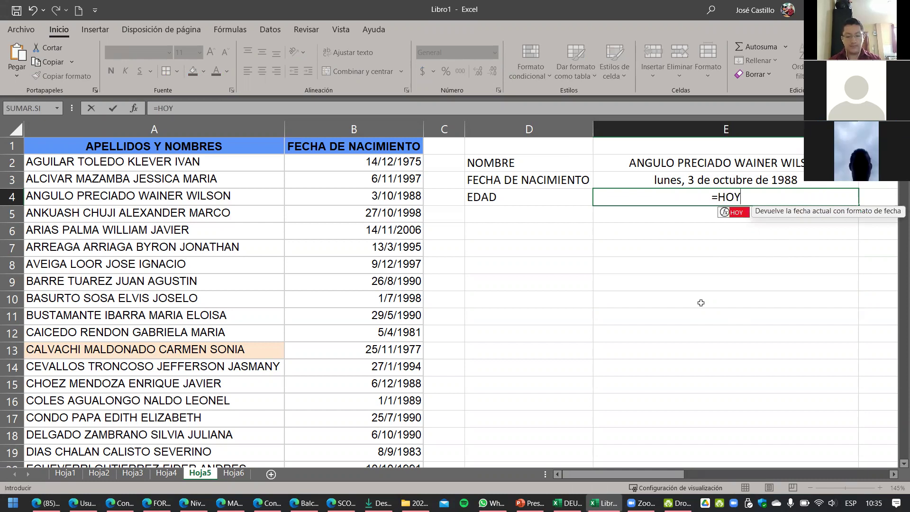
type("()")
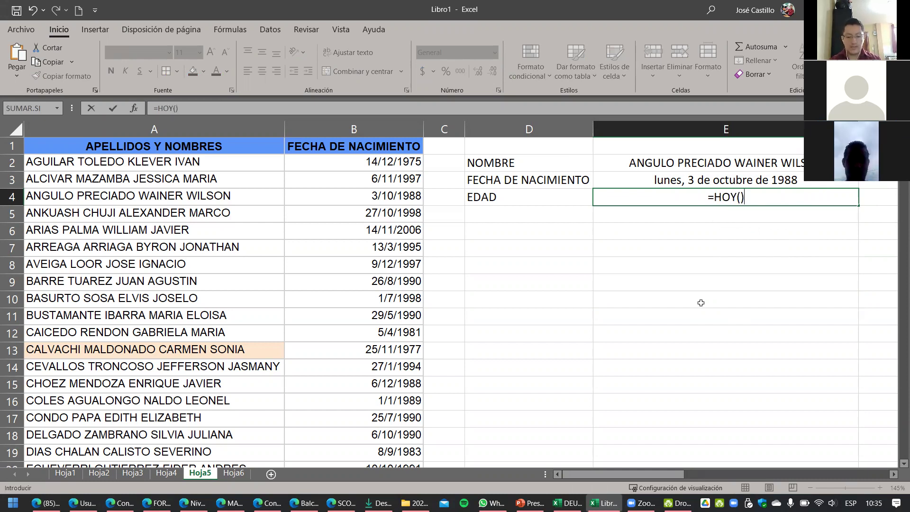
type("-")
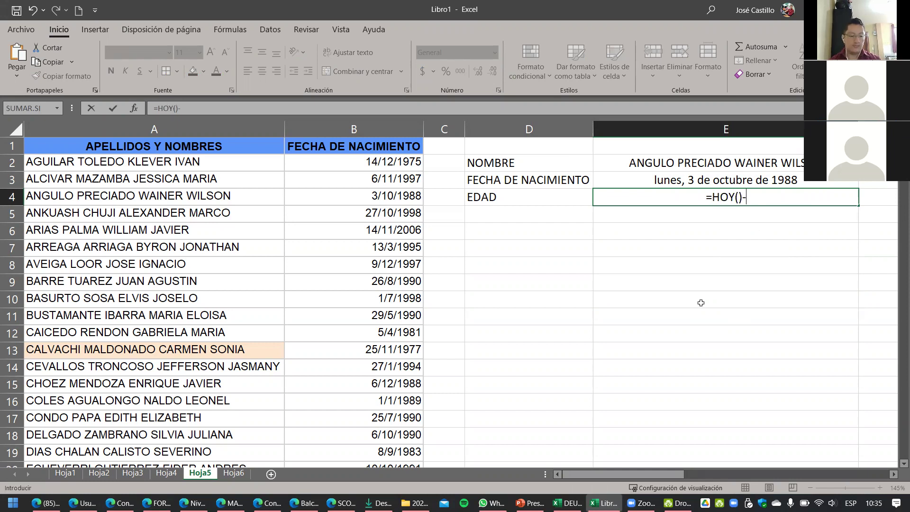
left_click(717, 185)
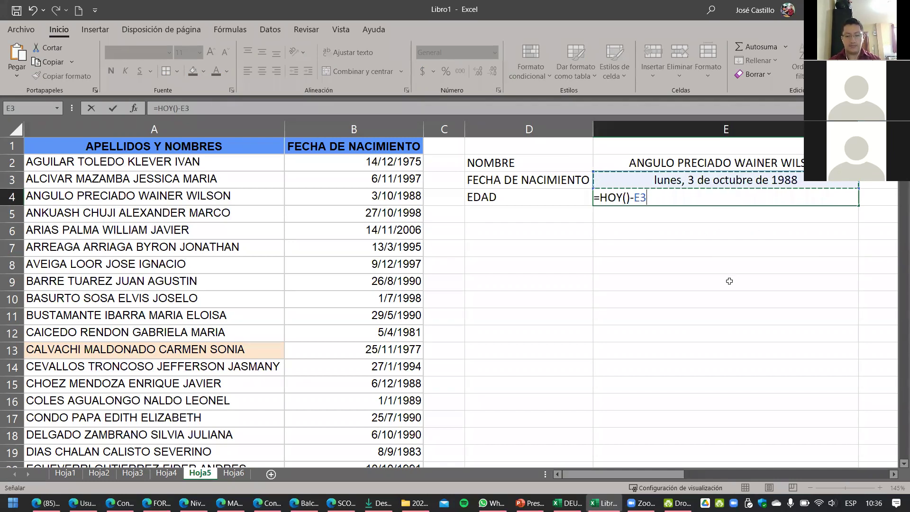
key("Return")
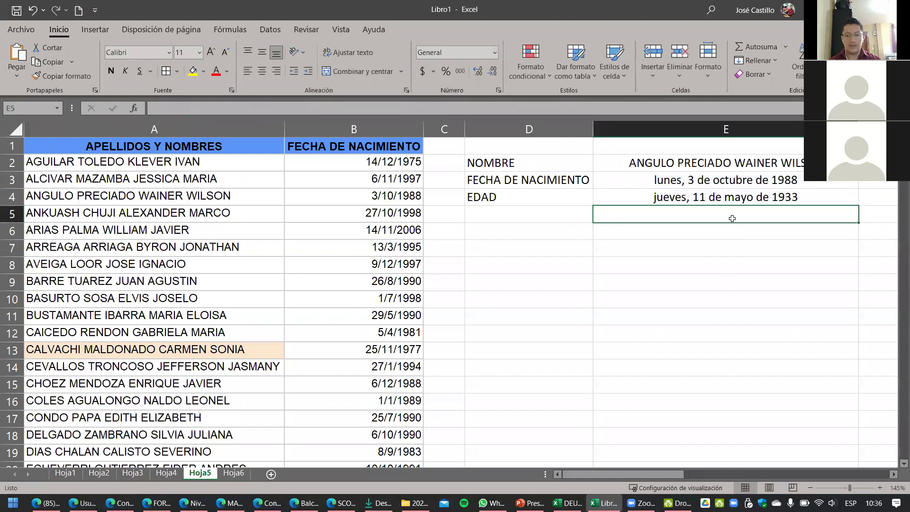
Wrap the date subtraction in E4 in the AÑO function so the formula reads =AÑO(HOY()-E3).
left_click(724, 194)
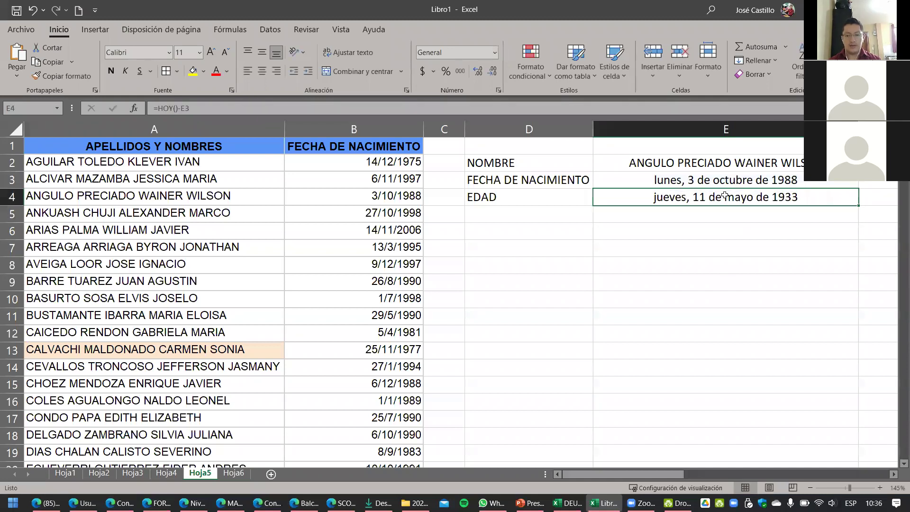
left_click(161, 105)
left_click_drag(191, 106, 157, 105)
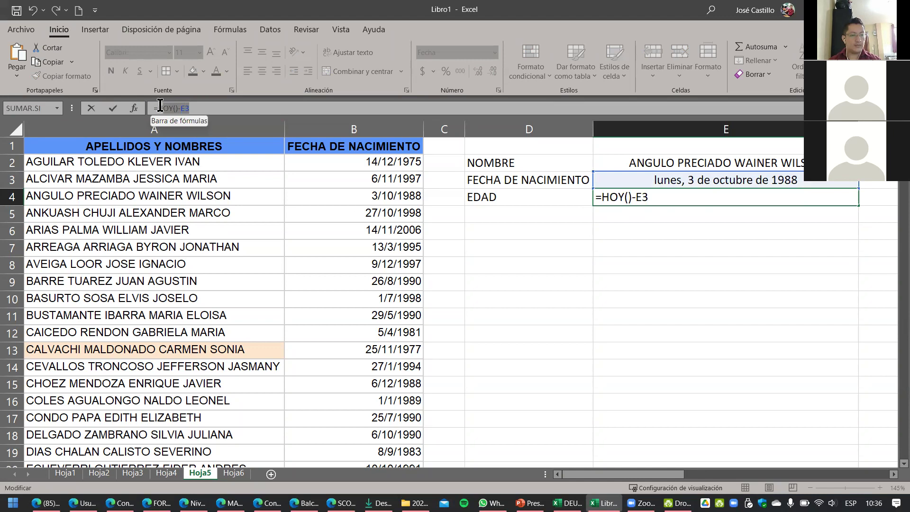
left_click_drag(648, 197, 599, 196)
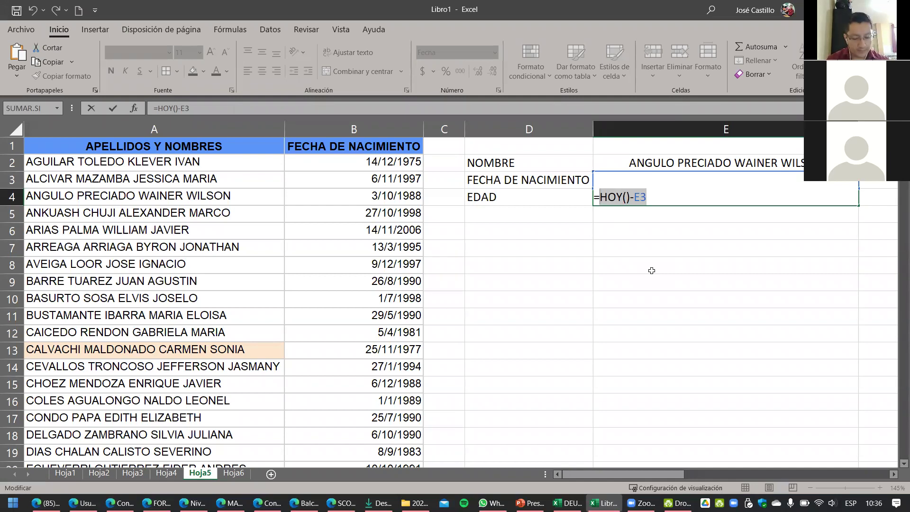
key("BackSpace")
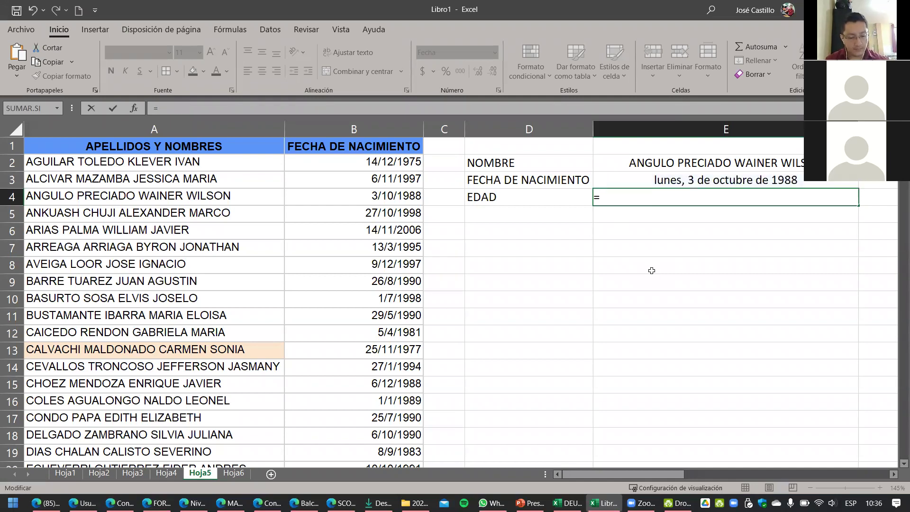
type("A")
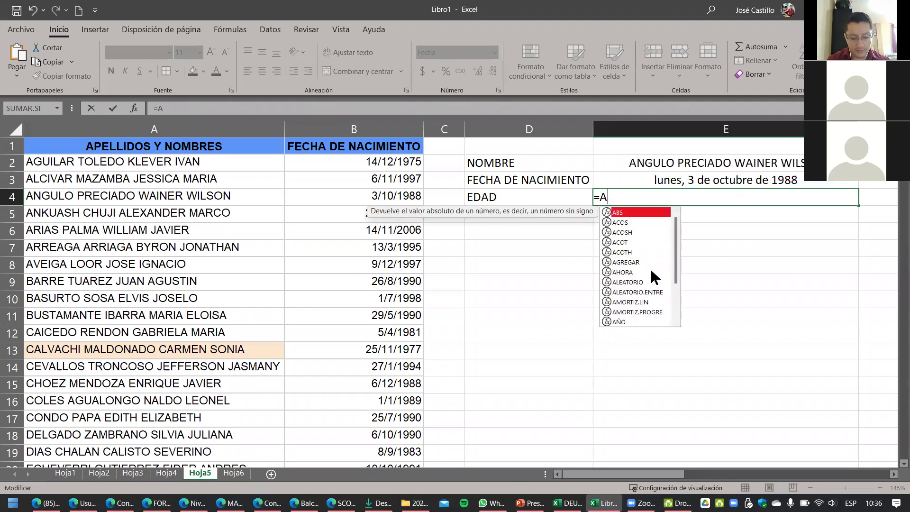
type("Ñ")
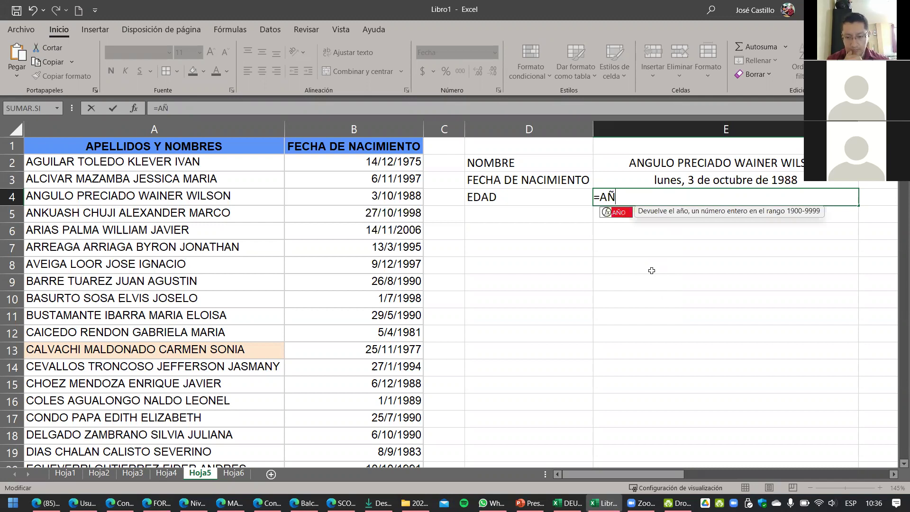
key("Tab")
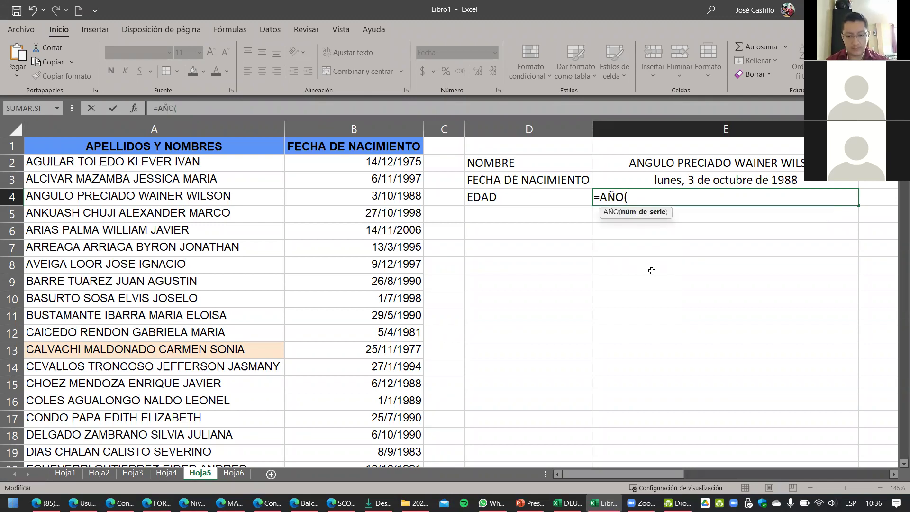
type("HOY()-E3")
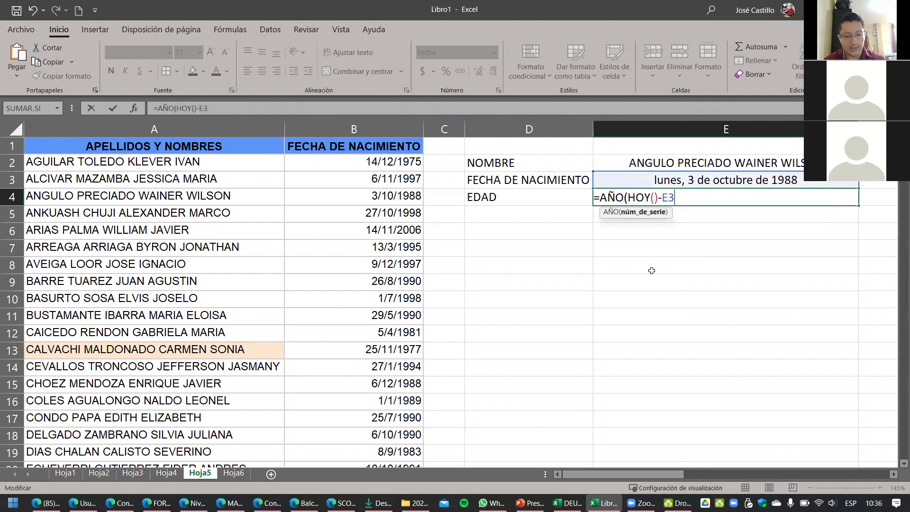
type(")")
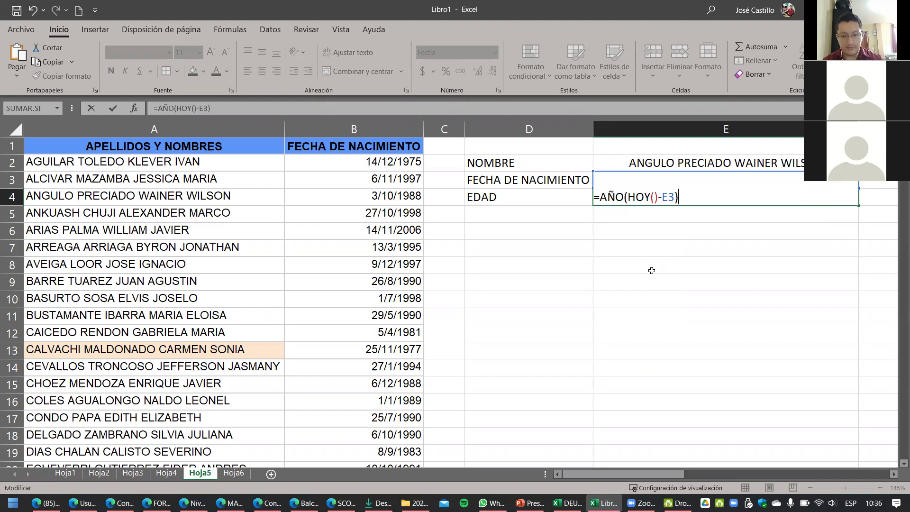
key("Return")
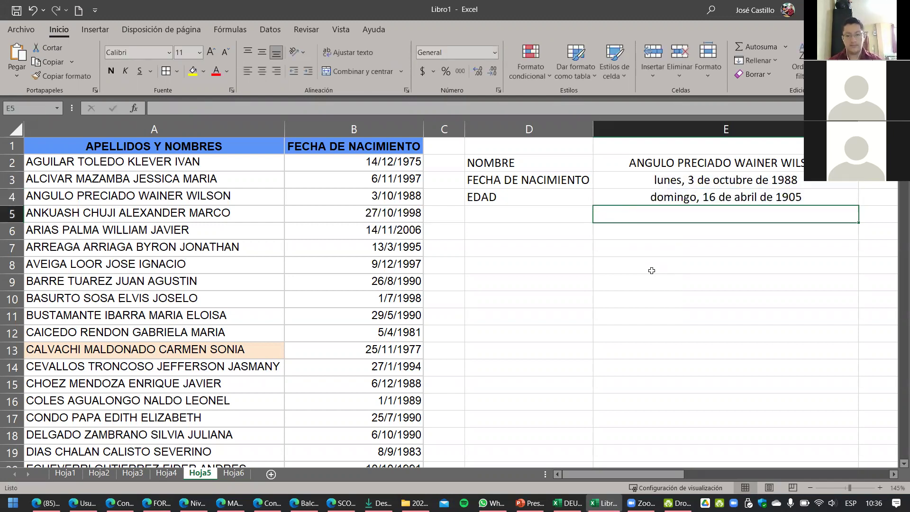
Set the number format of the age cell E4 to General.
left_click(700, 198)
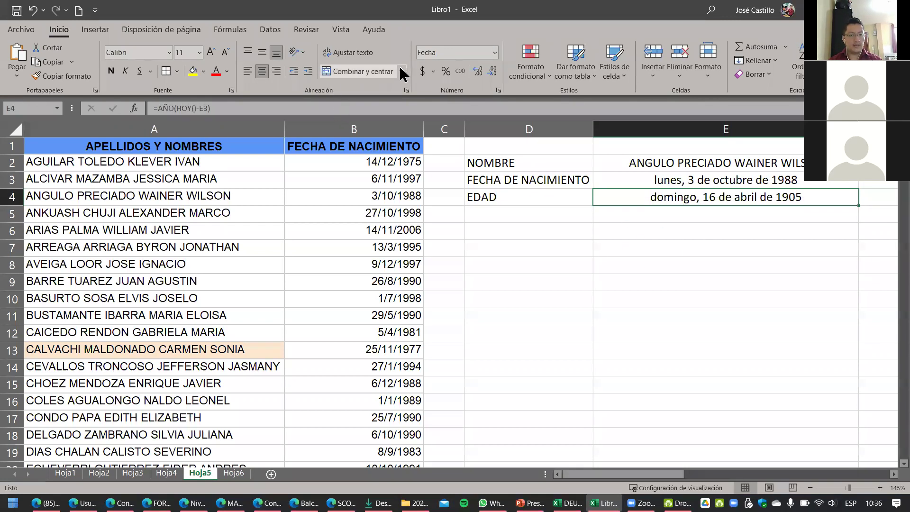
left_click(494, 52)
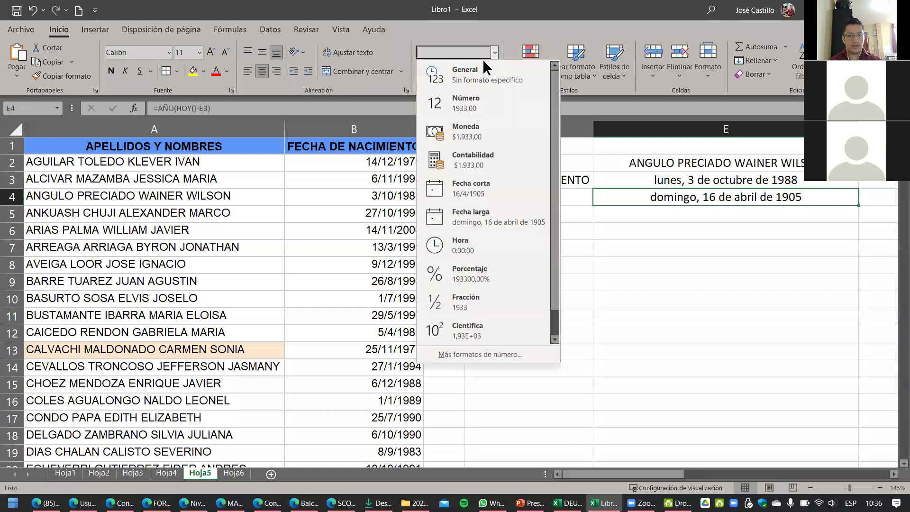
left_click(485, 67)
left_click(655, 271)
left_click(699, 194)
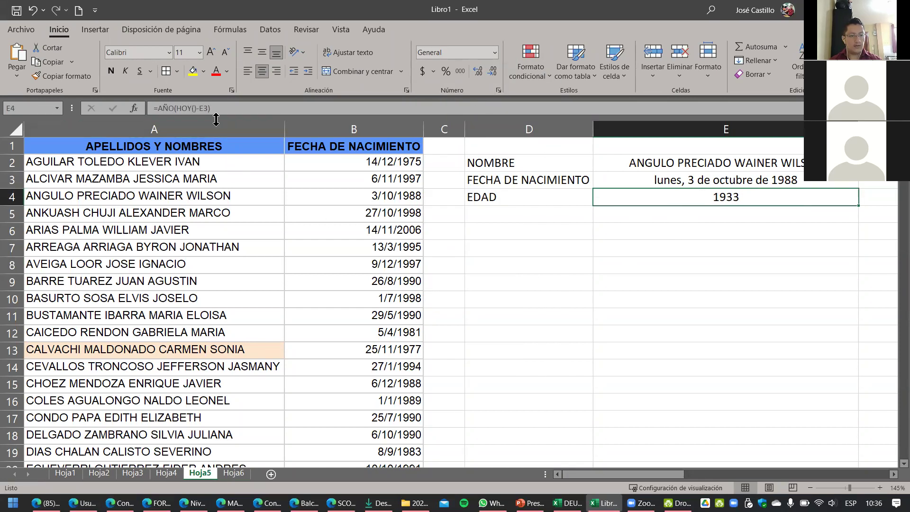
left_click(768, 316)
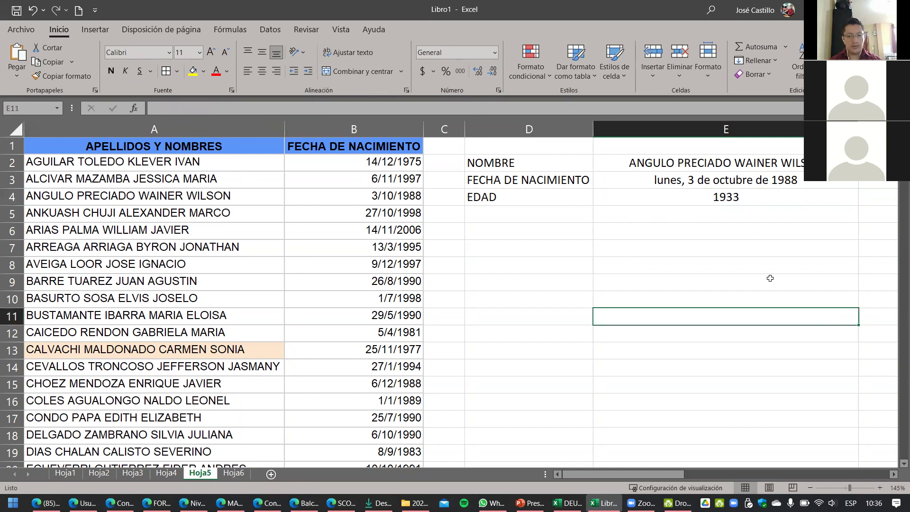
Change the age formula in E4 from AÑO to the TEXTO function so it reads =TEXTO(HOY()-E3;"YY").
left_click(723, 200)
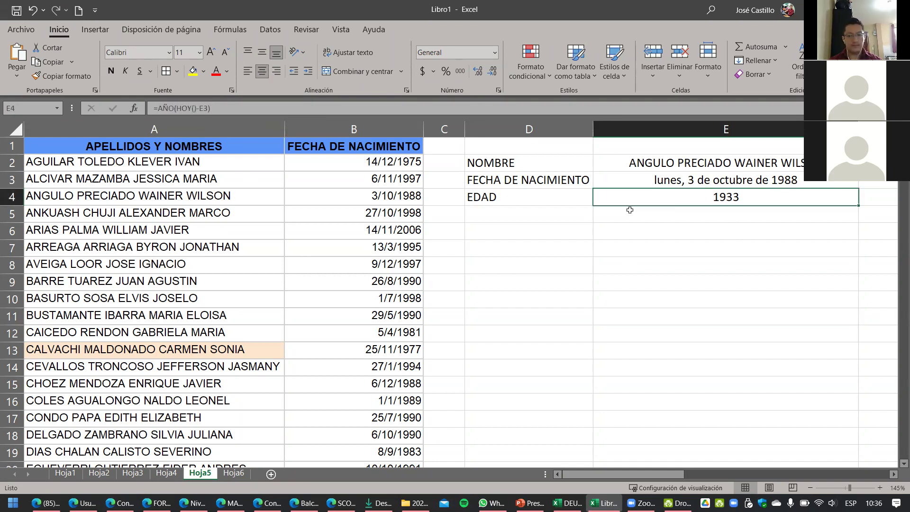
left_click(174, 110)
double_click(171, 109)
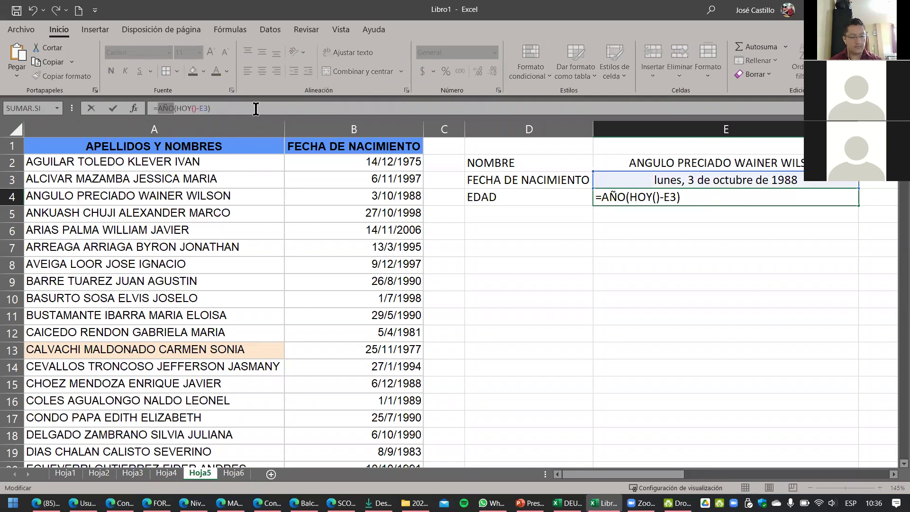
type("TEXTO")
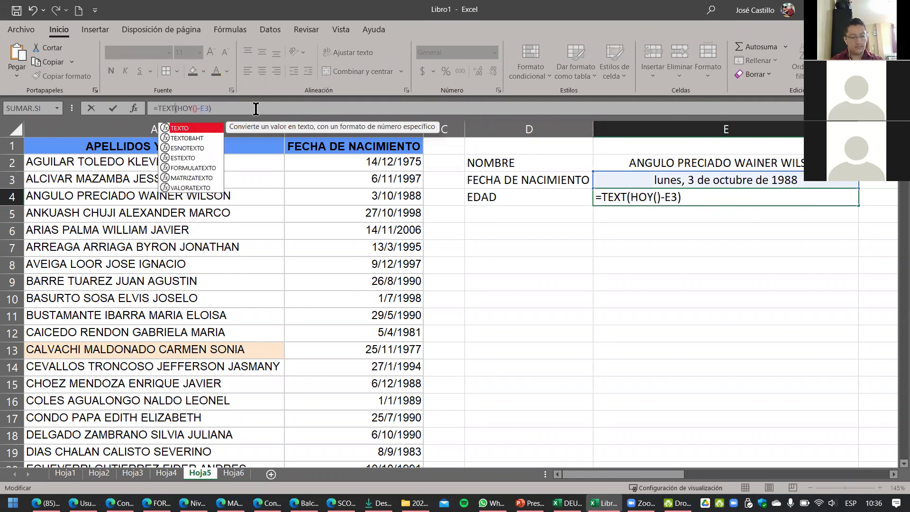
left_click(214, 108)
type(";")
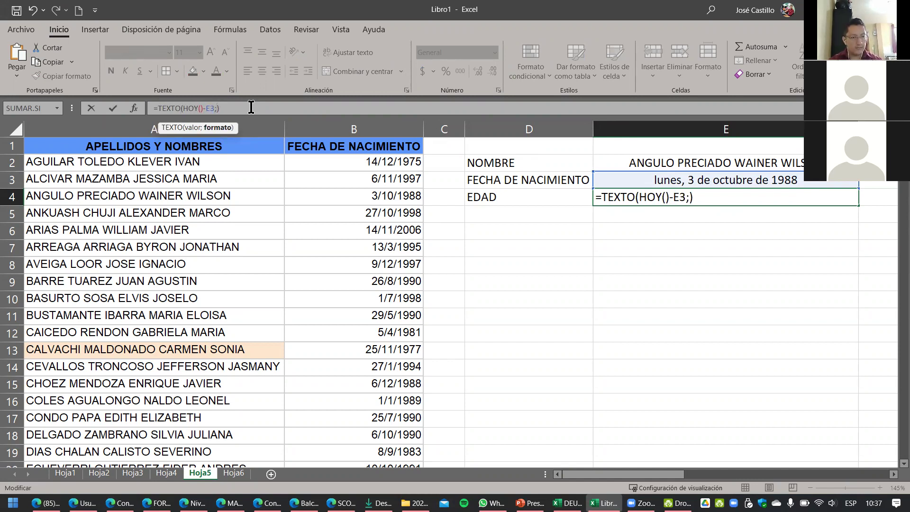
type("\"YY")
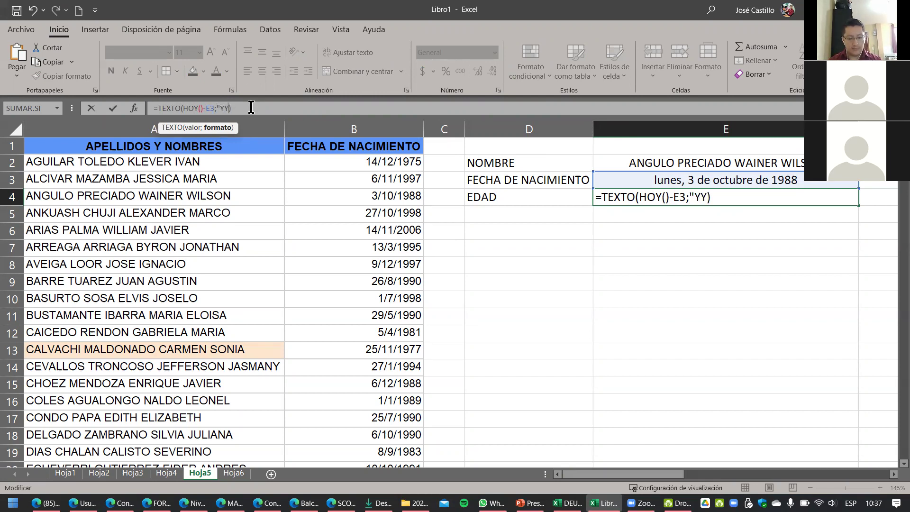
key("Return")
key("Return")
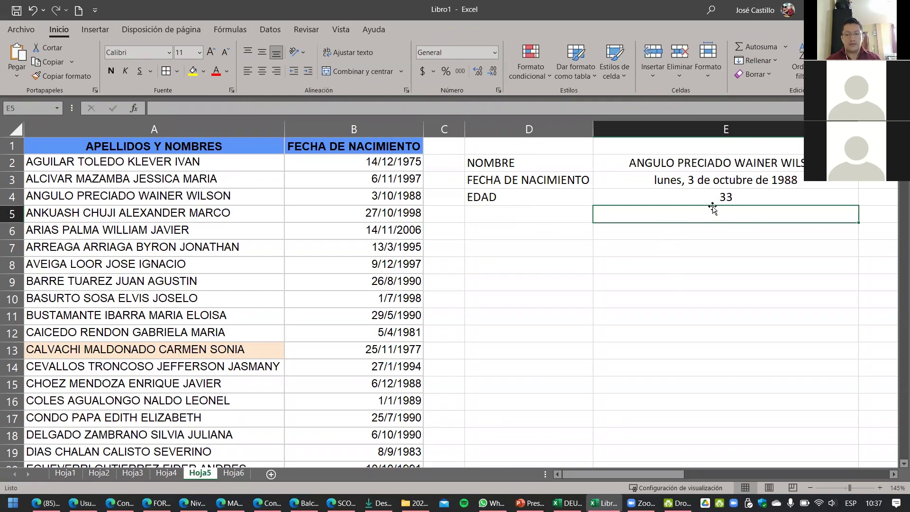
Examine the HOY() part of the age formula in E4 and compare it with the current date in the system calendar.
left_click(747, 196)
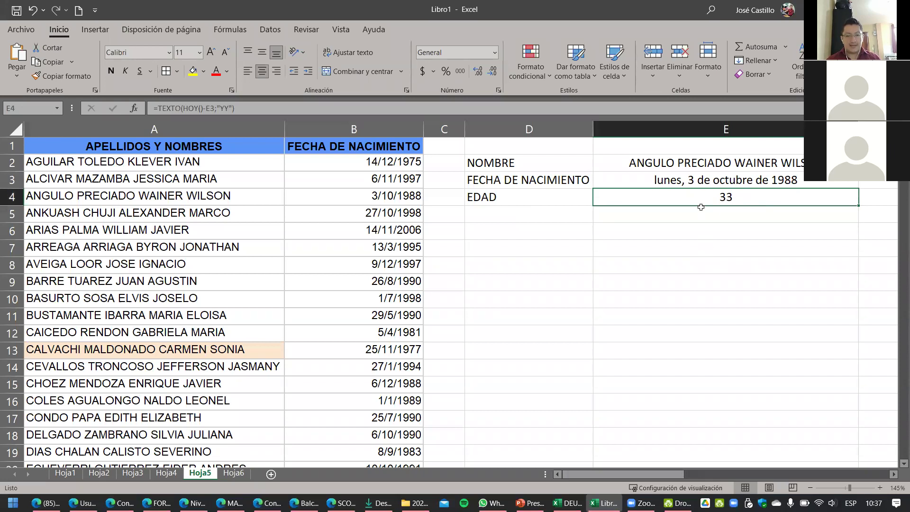
left_click(671, 164)
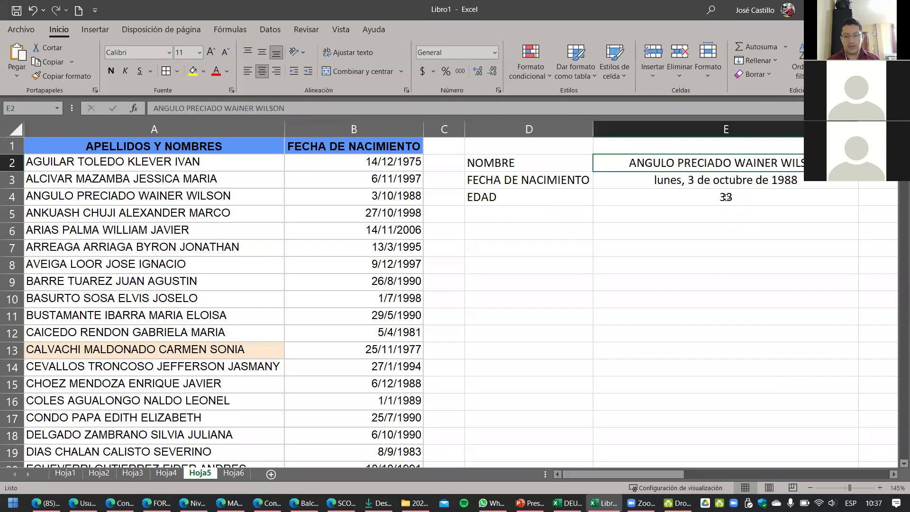
left_click(726, 198)
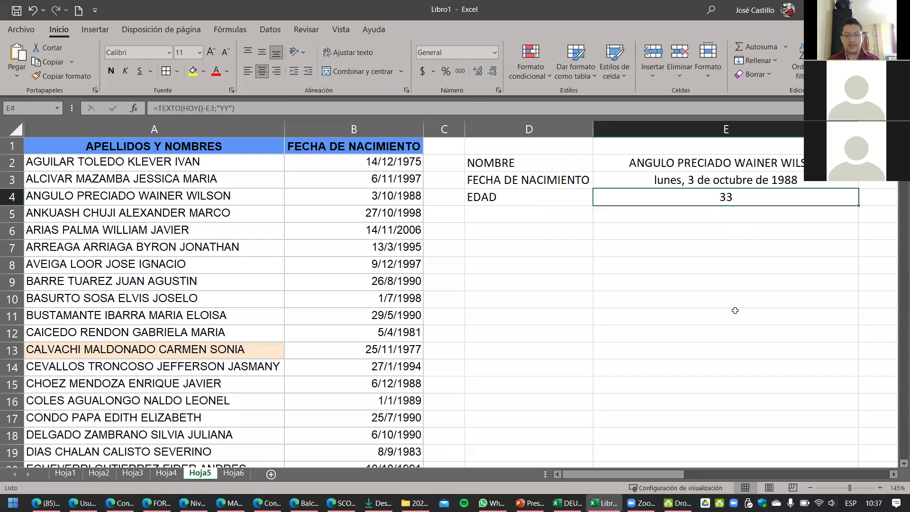
double_click(741, 200)
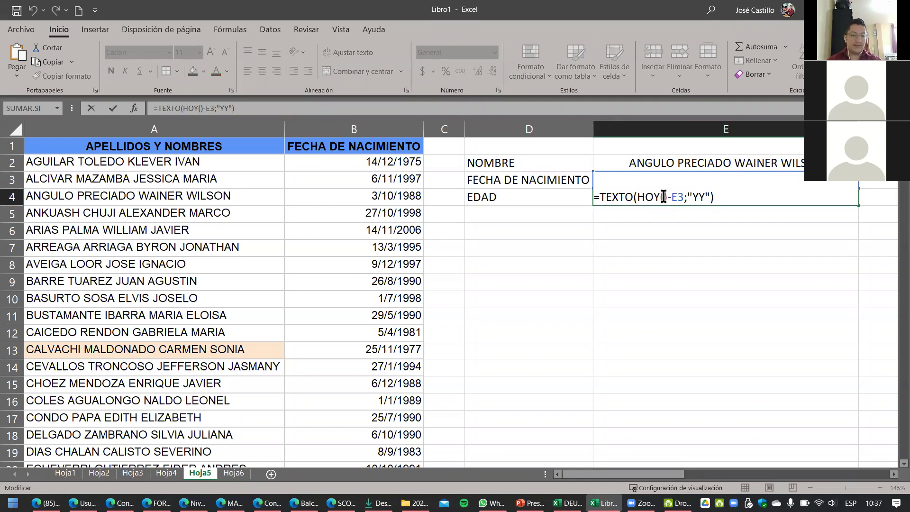
left_click_drag(636, 196, 664, 196)
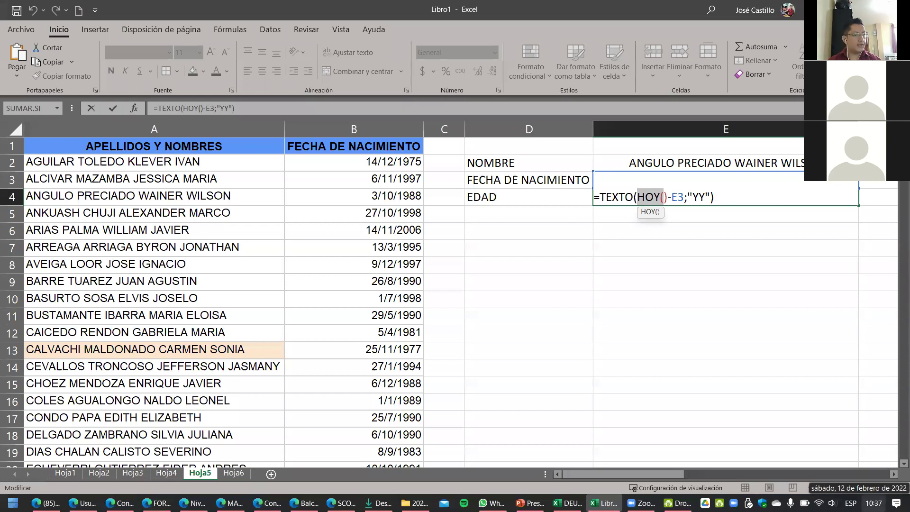
left_click(874, 502)
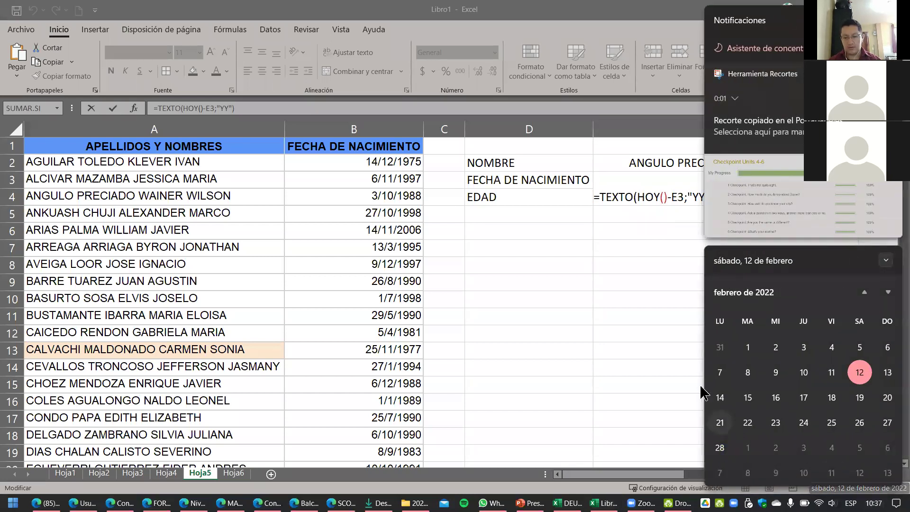
left_click(689, 337)
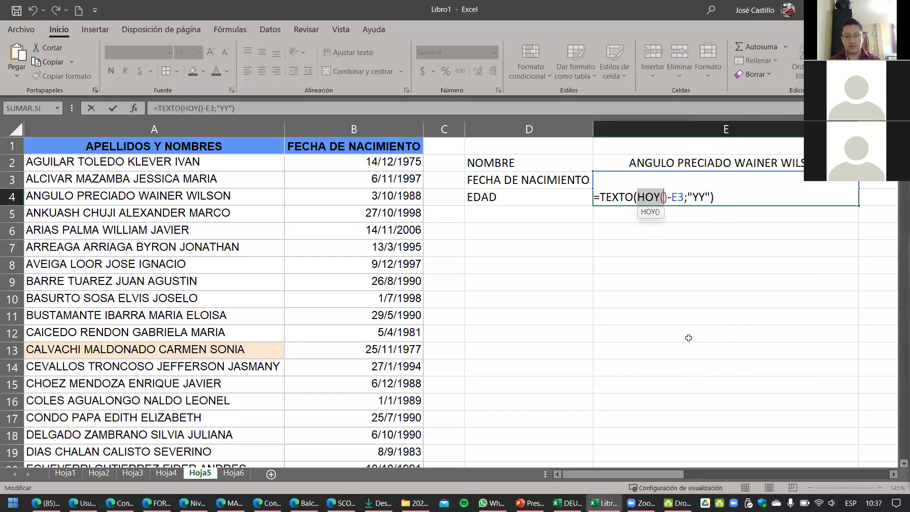
left_click(653, 195)
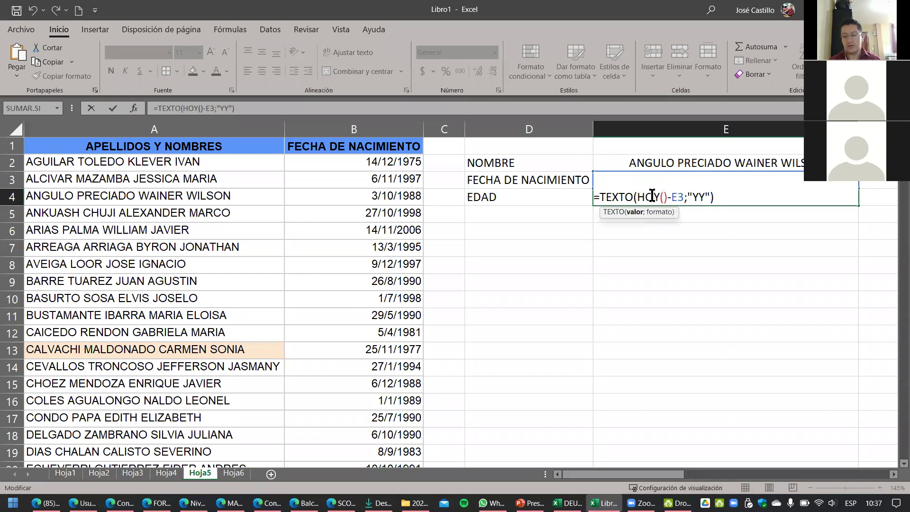
left_click_drag(635, 197, 679, 198)
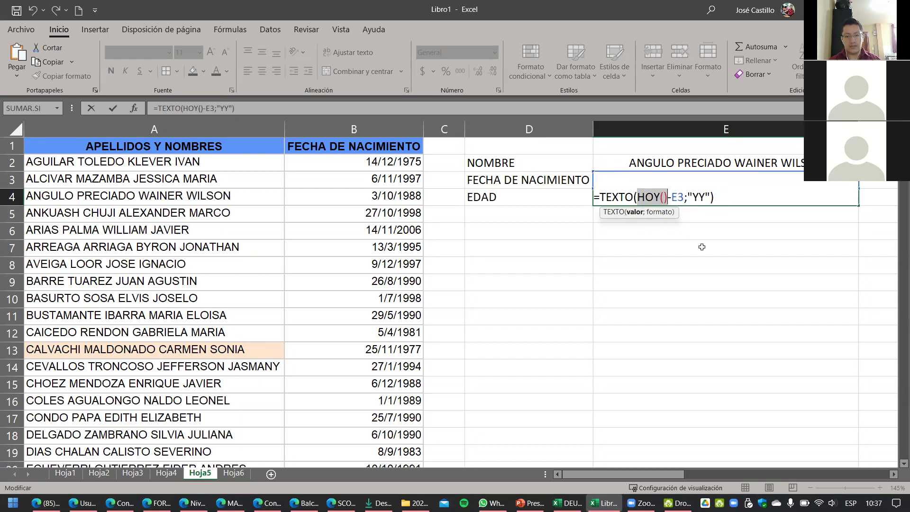
key("ctrl+Return")
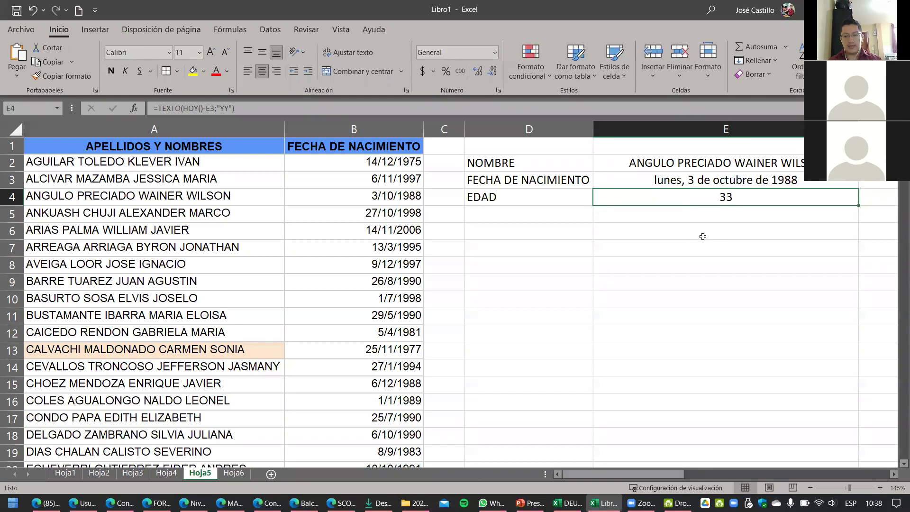
Review the HOY()-E3 subtraction and the "YY" format argument in E4, along with the birth date formula in E3.
double_click(721, 197)
left_click_drag(638, 197, 679, 200)
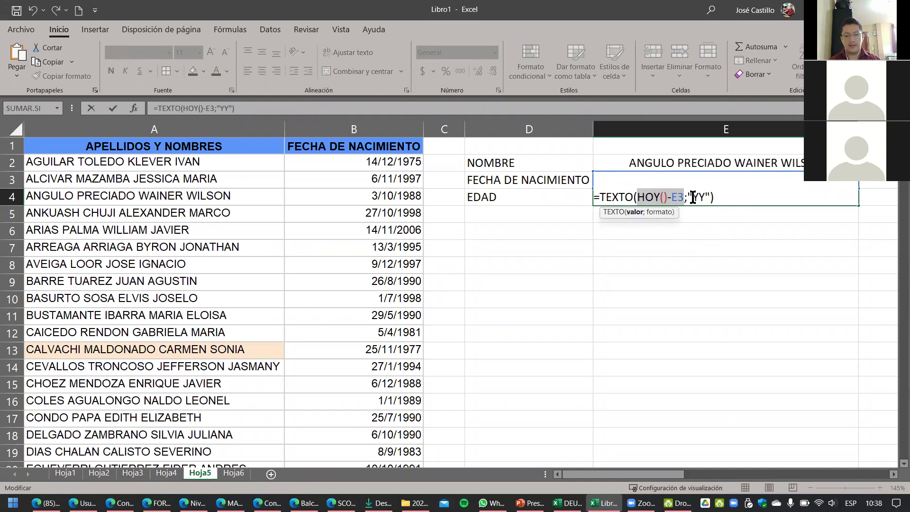
left_click(694, 197)
left_click_drag(701, 196, 706, 197)
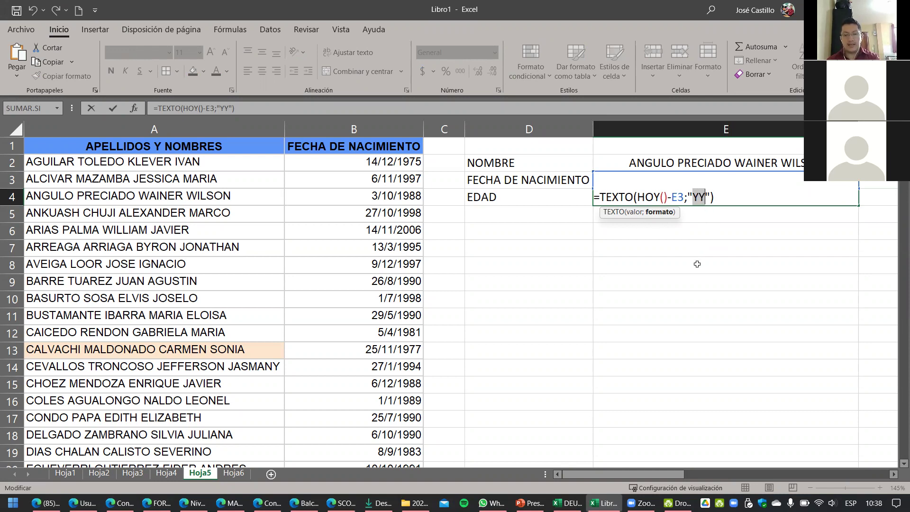
key("Return")
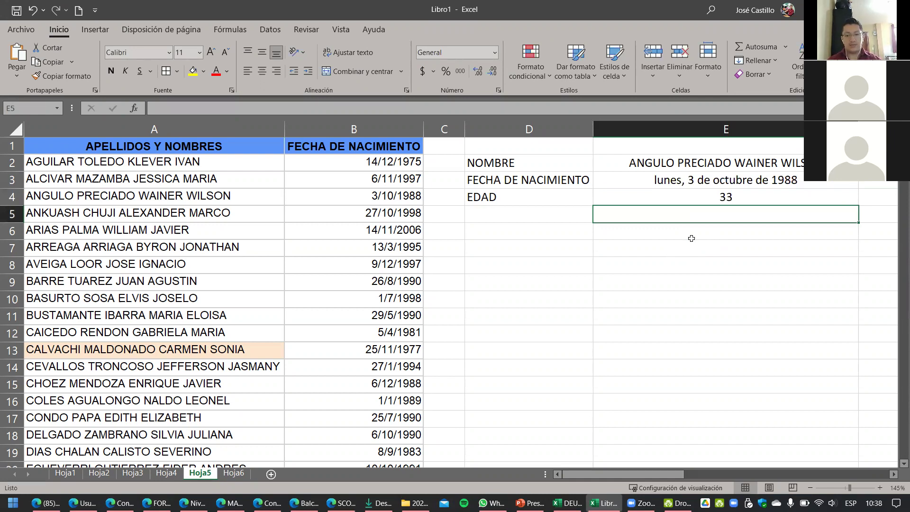
left_click(744, 181)
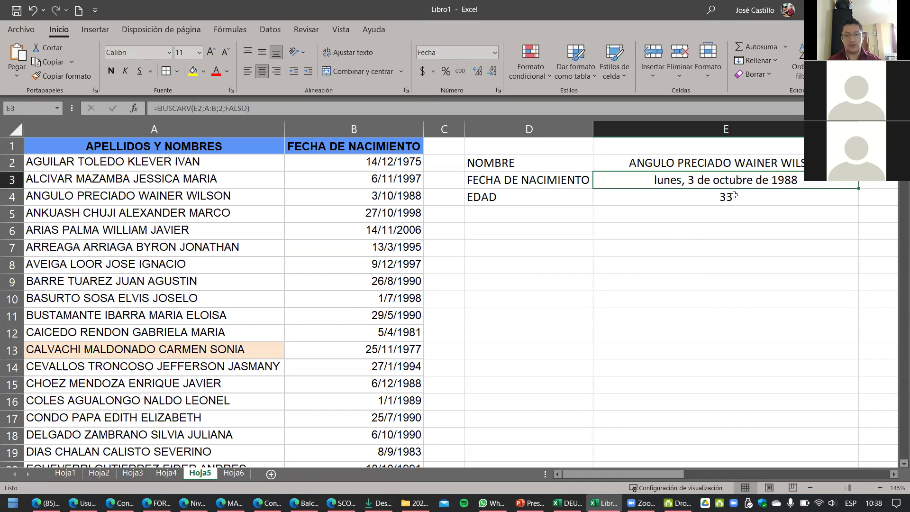
left_click(731, 196)
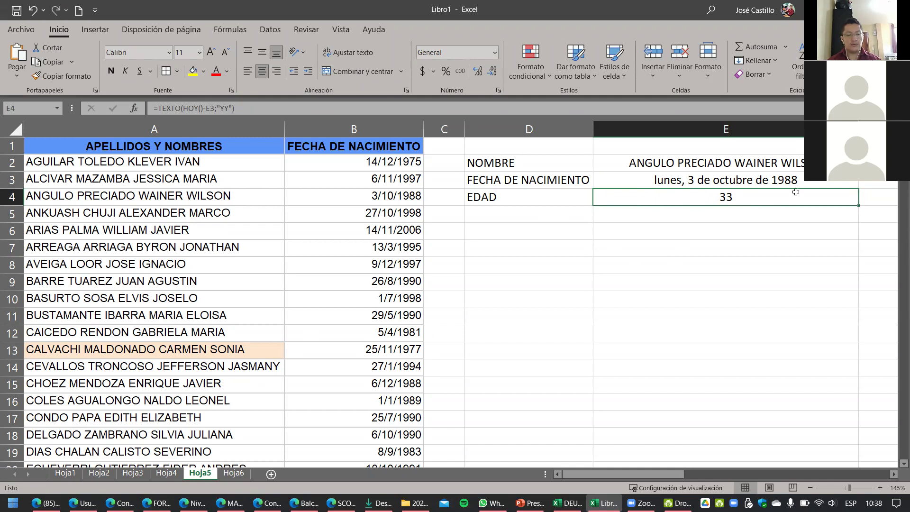
Select a different person, the one listed in row 19, from the dropdown in name cell E2.
key("Up")
key("Up")
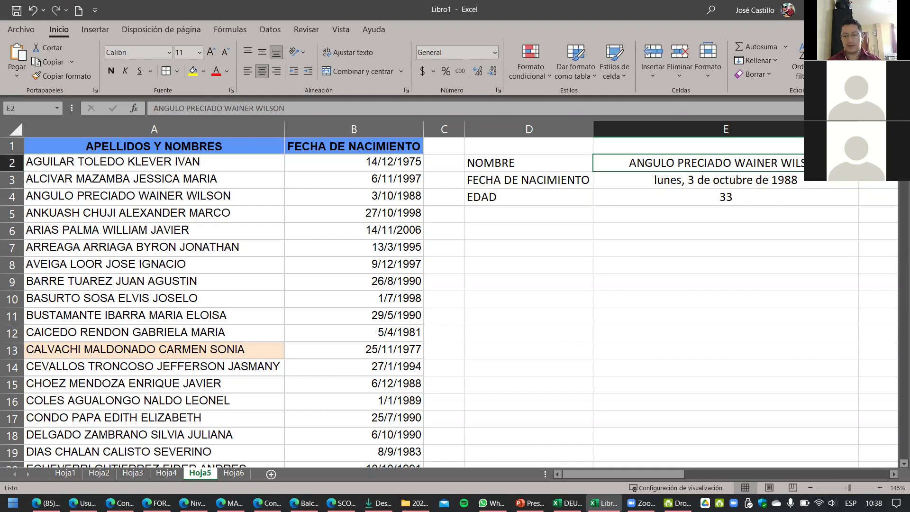
key("alt+Down")
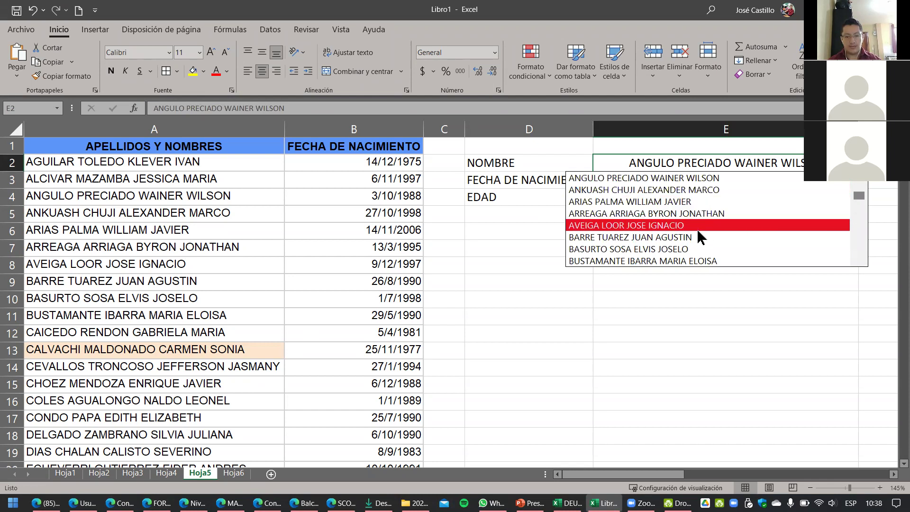
left_click_drag(859, 194, 862, 210)
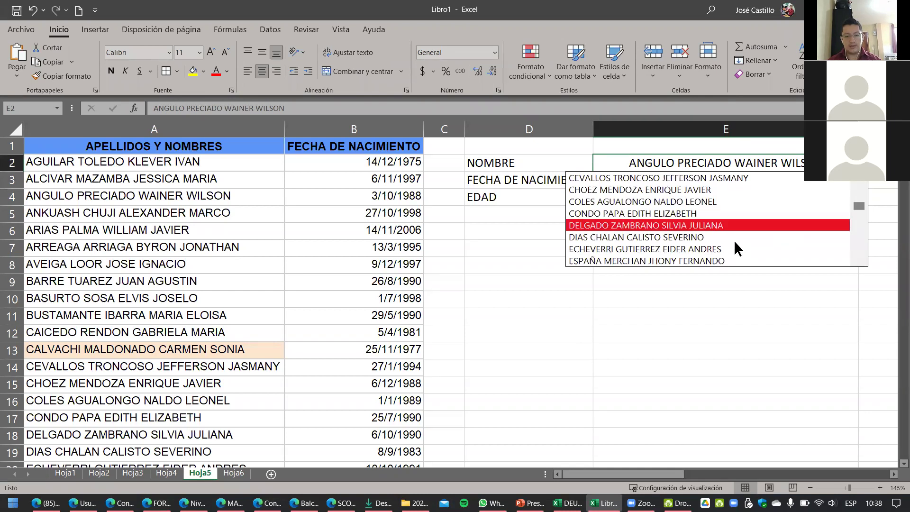
left_click(684, 237)
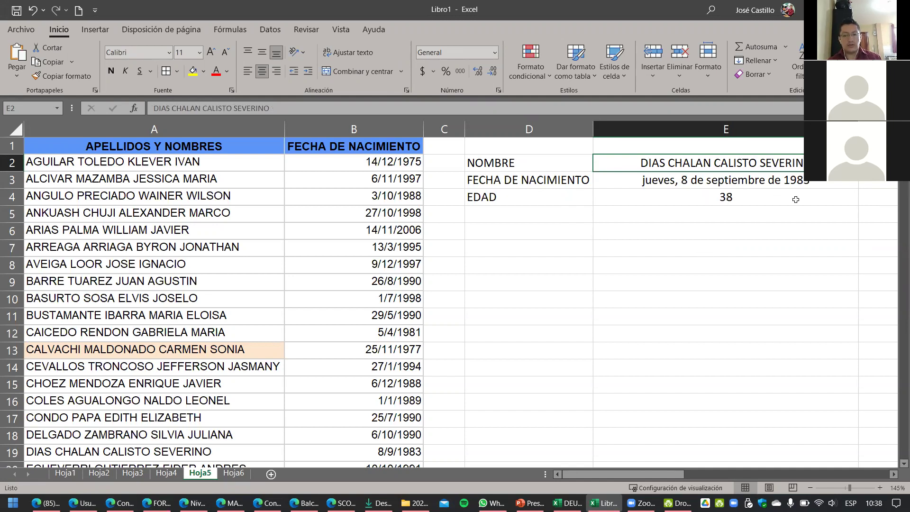
left_click(745, 198)
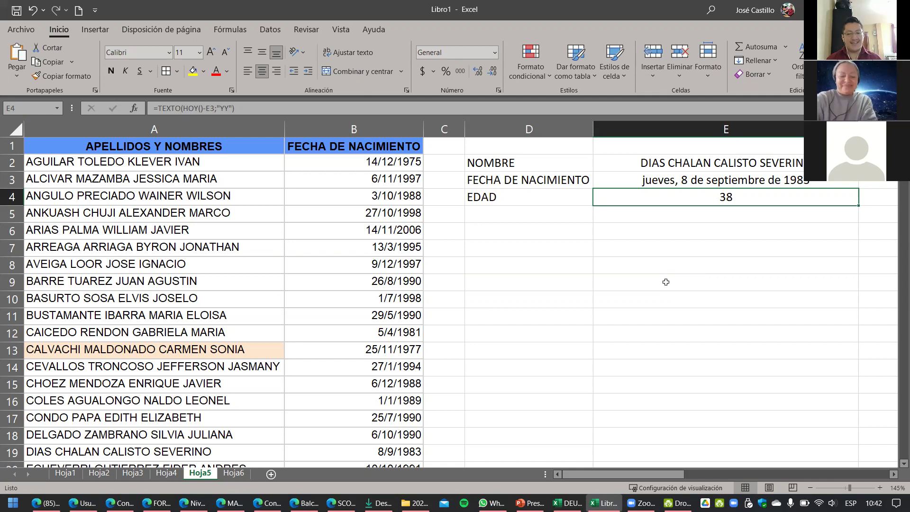
left_click(659, 265)
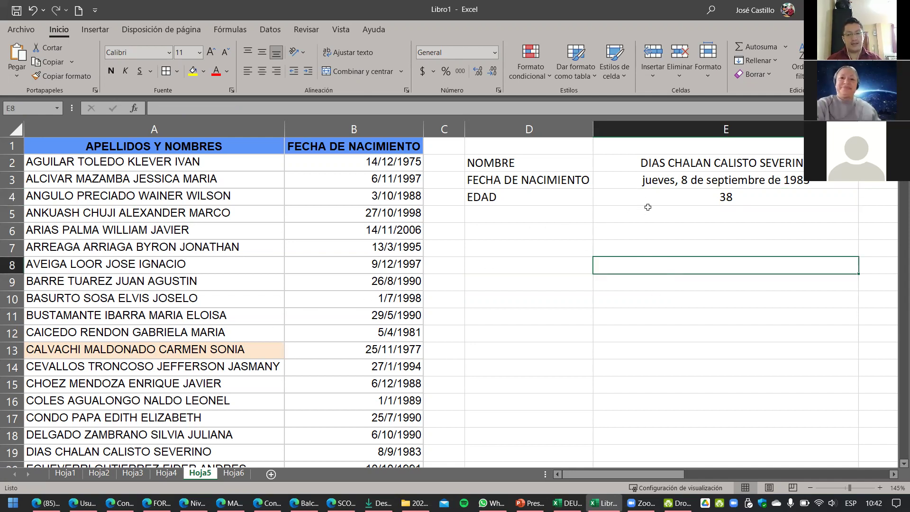
left_click(645, 184)
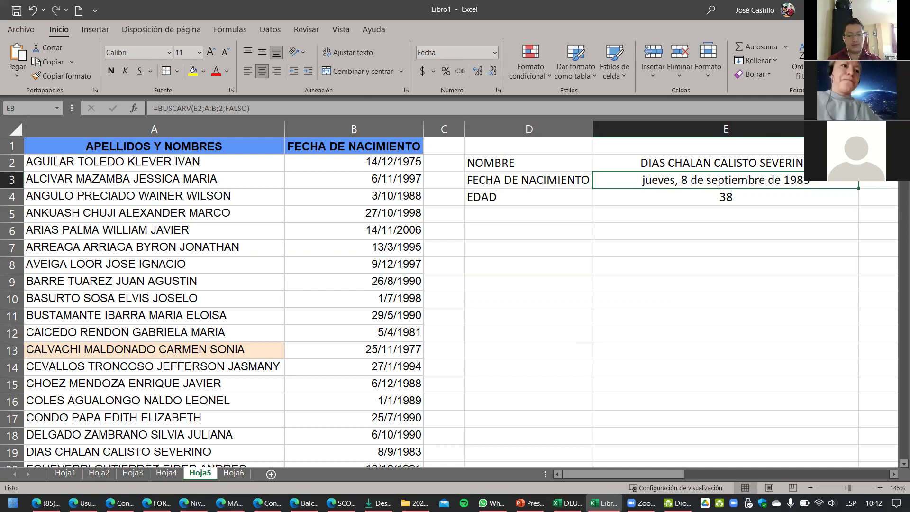
Minimize the workbook, switch to the Microsoft Edge window showing FORO 1, and bring up the MICROSOFT EXCEL INTERMEDIO course page.
left_click(842, 9)
left_click(841, 9)
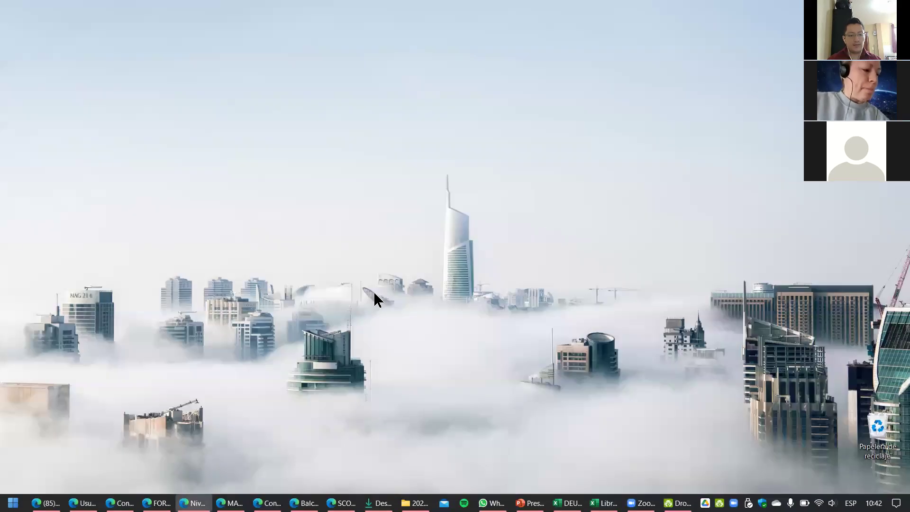
left_click(156, 502)
left_click(353, 457)
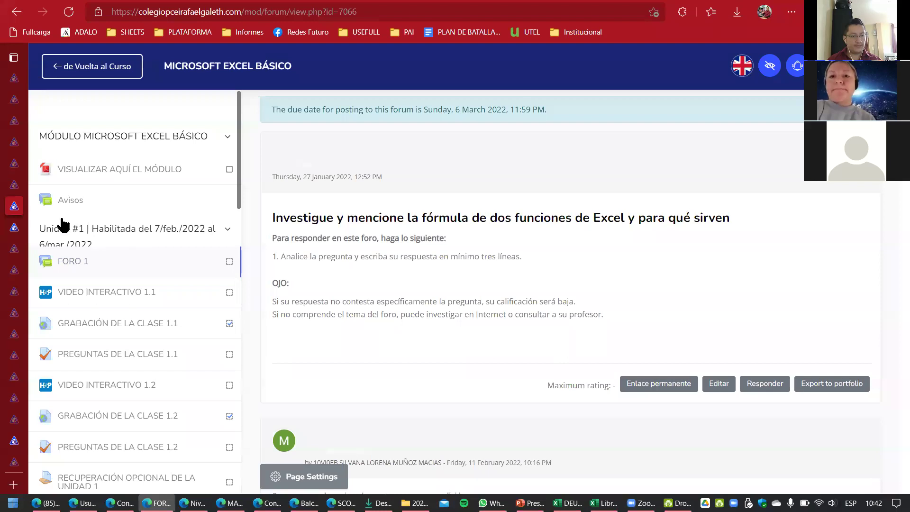
mouse_move(17, 238)
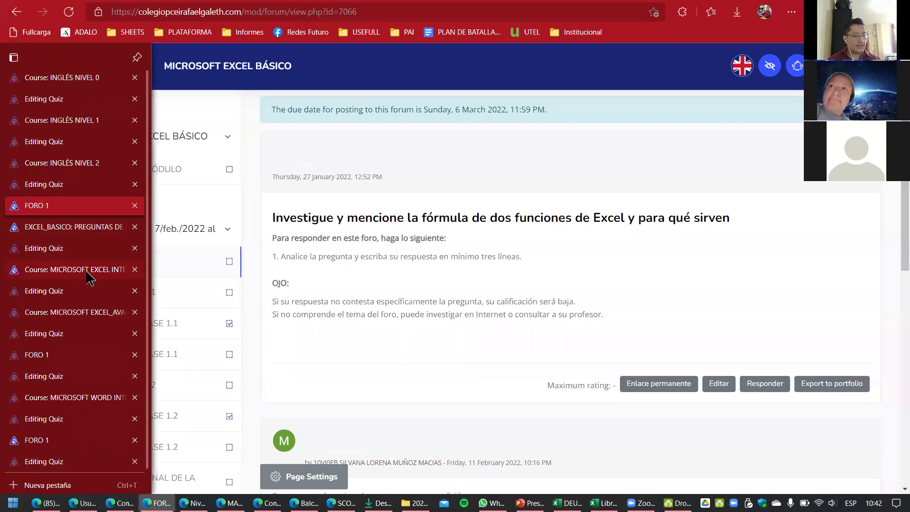
left_click(90, 277)
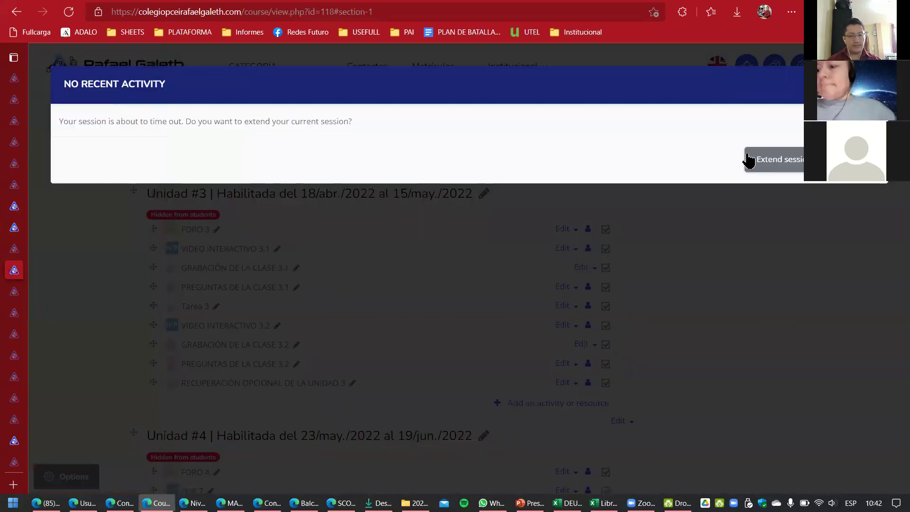
Reload the MICROSOFT EXCEL INTERMEDIO course page and view the activities of Unidad #1.
left_click(69, 11)
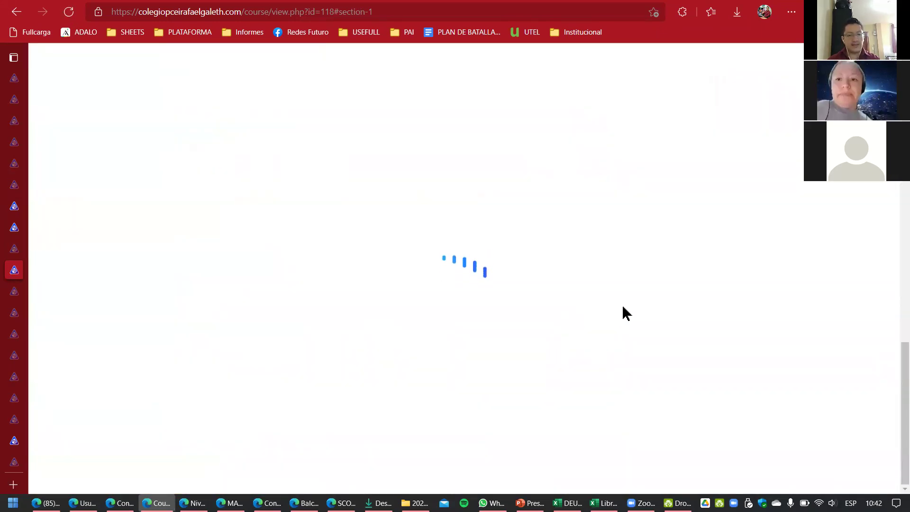
scroll(587, 322, "up", 15)
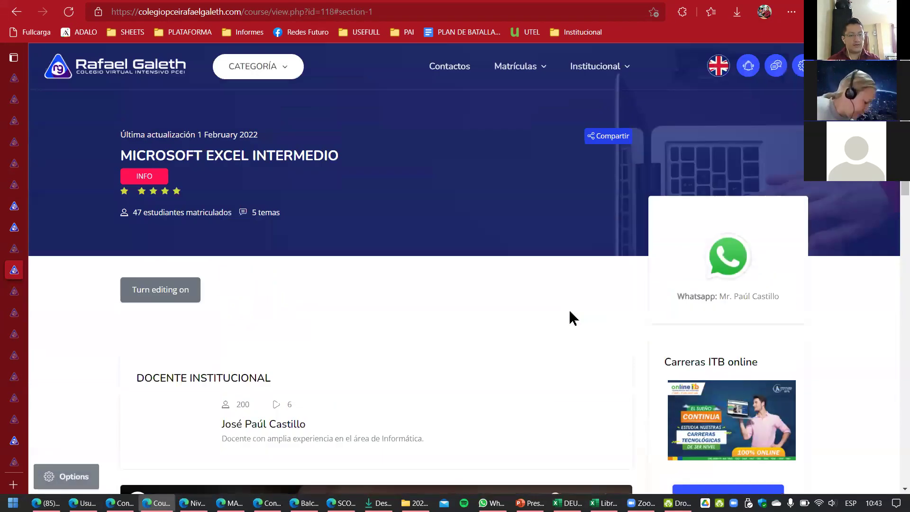
scroll(574, 318, "down", 10)
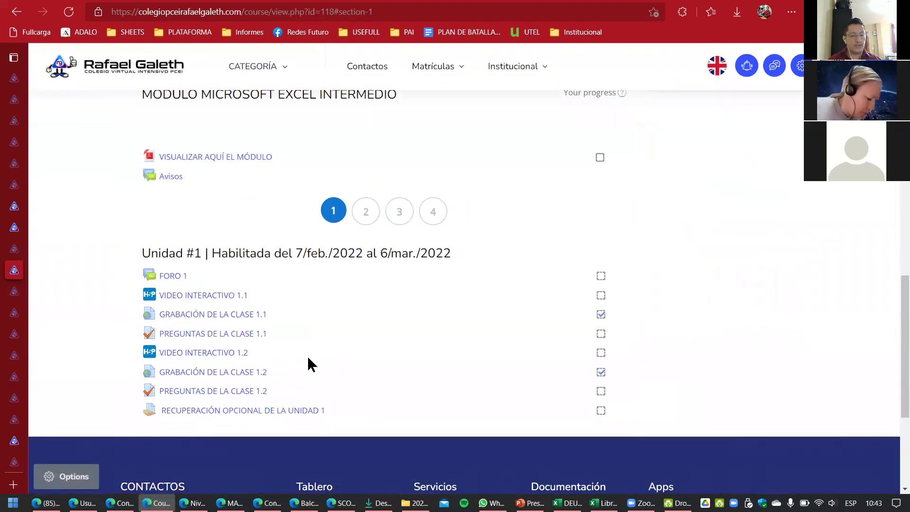
Open FORO 1 and review its due date and the question about the BUSCAR, BUSCARV and BUSCARH functions.
left_click(173, 278)
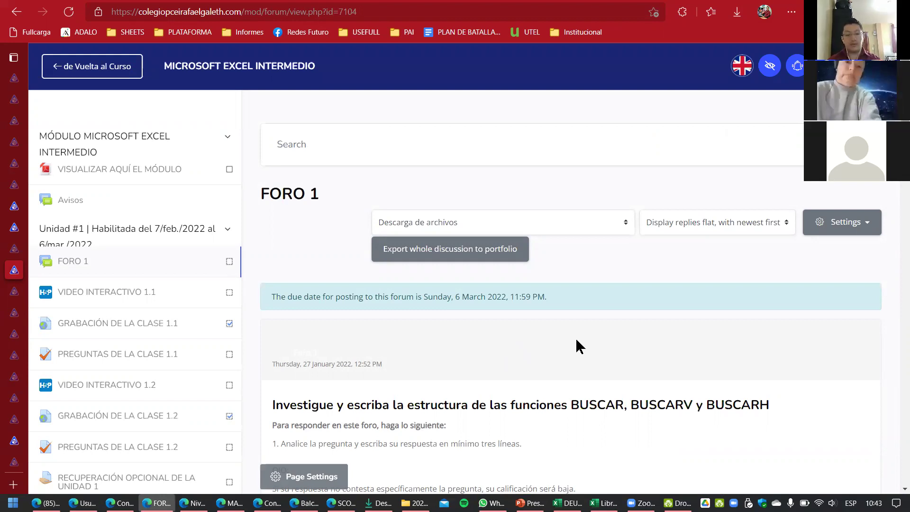
left_click_drag(455, 297, 506, 297)
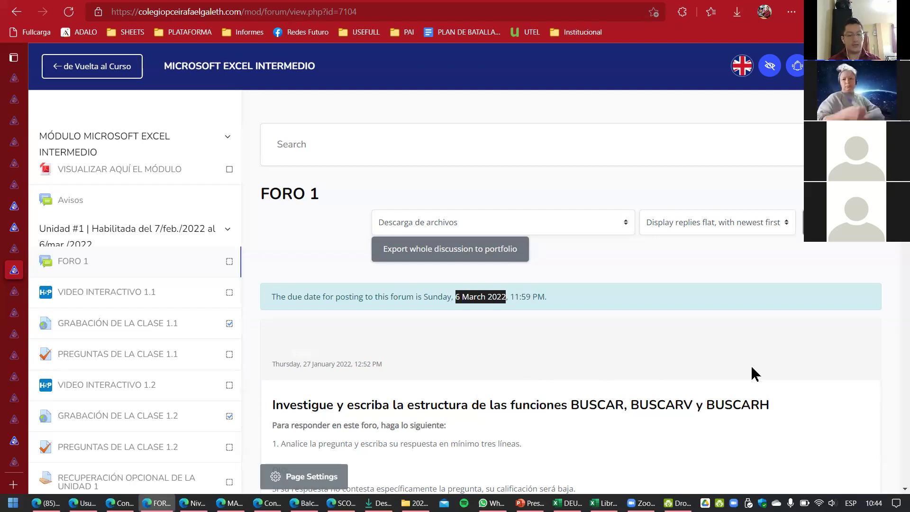
scroll(754, 372, "down", 4)
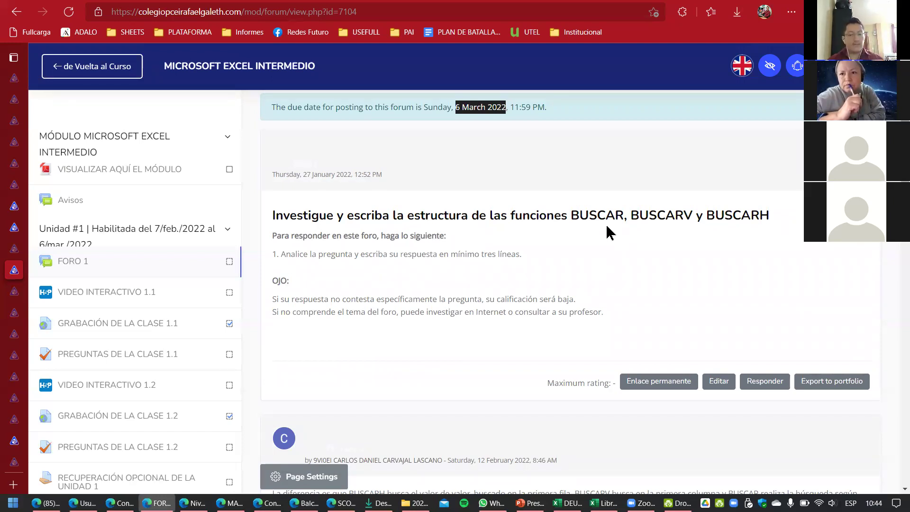
left_click_drag(633, 214, 693, 215)
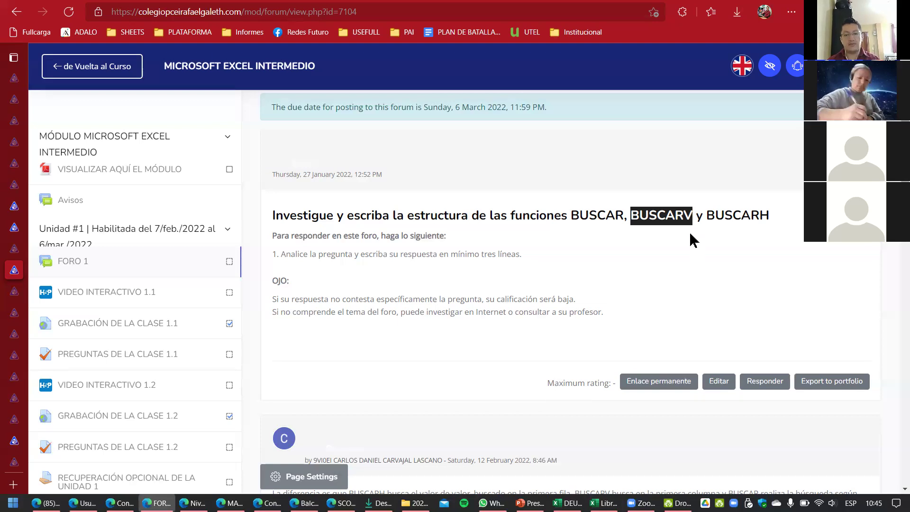
left_click_drag(708, 218, 770, 217)
left_click_drag(570, 214, 623, 217)
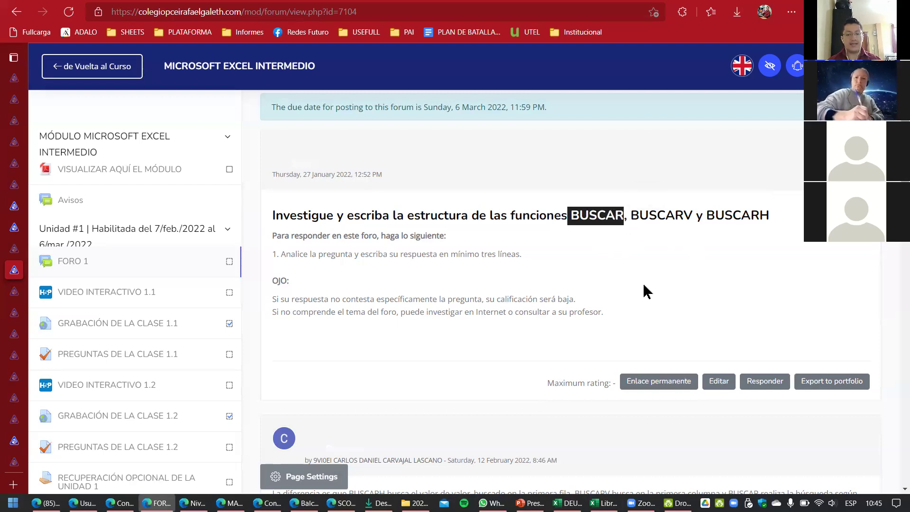
left_click(644, 256)
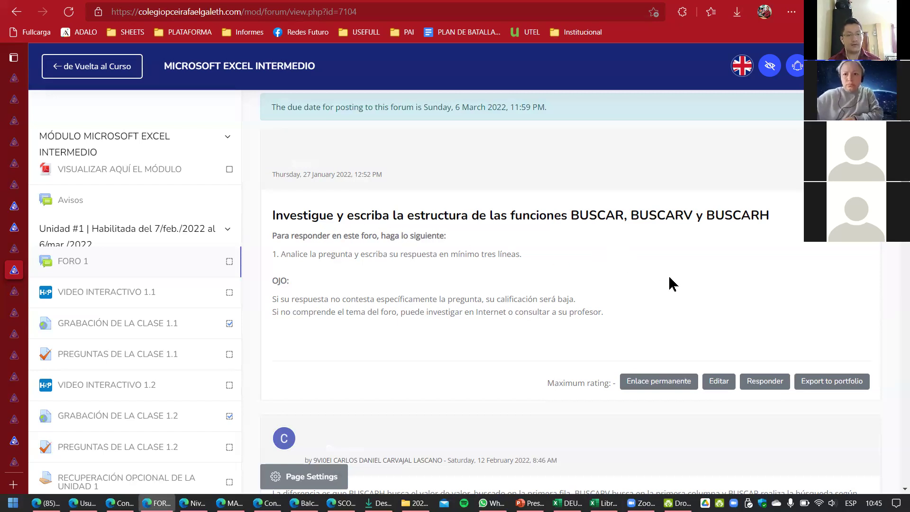
Read the forum reply of 12 February 2022, highlighting "valor_buscado" and "dimensiones de la matriz".
scroll(611, 285, "down", 5)
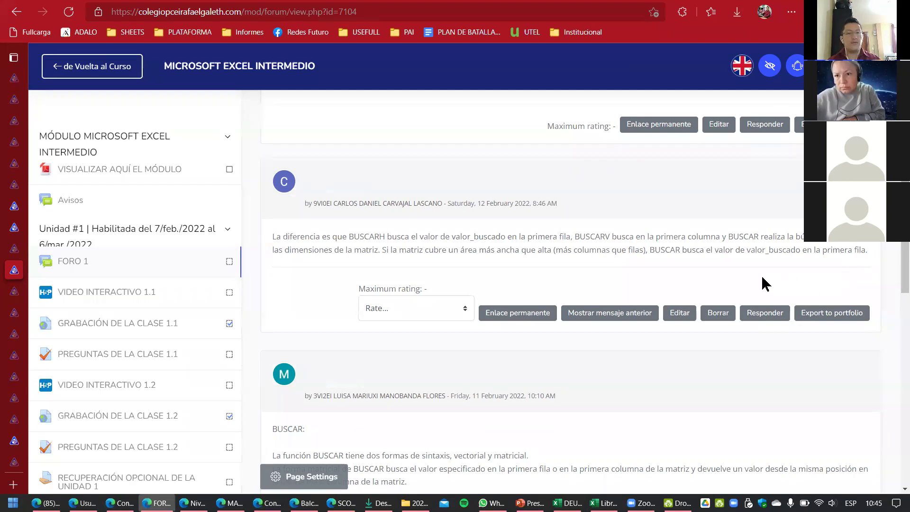
double_click(721, 249)
left_click_drag(740, 251, 800, 251)
left_click(750, 252)
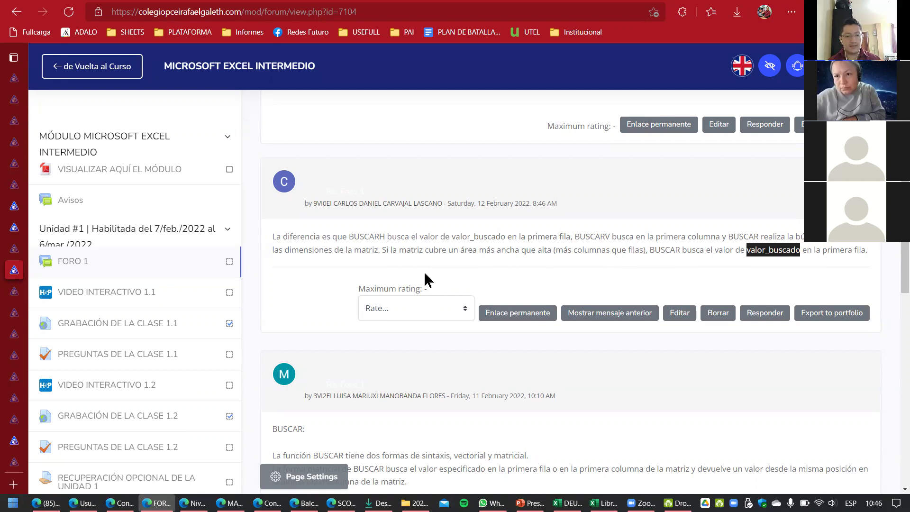
left_click_drag(285, 250, 383, 251)
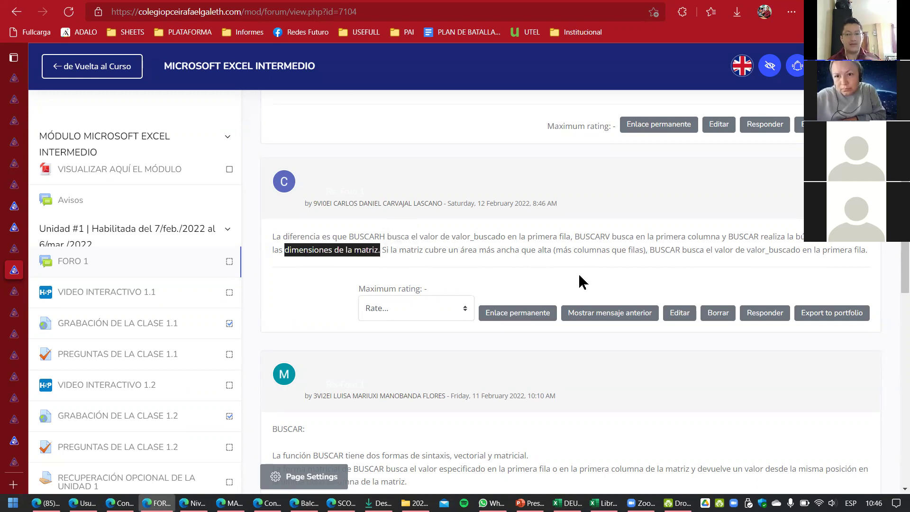
left_click(678, 279)
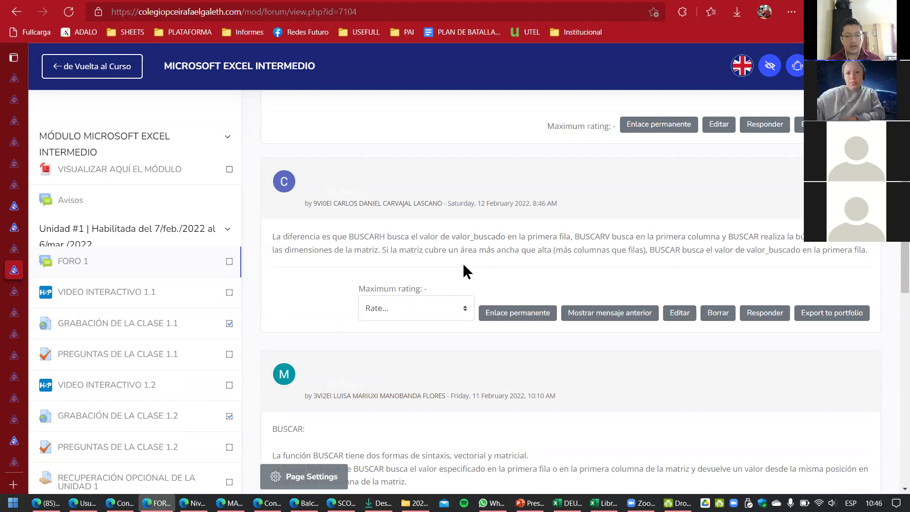
Rate the forum reply of 12 February 2022 with 8.
scroll(523, 278, "up", 5)
scroll(508, 270, "down", 4)
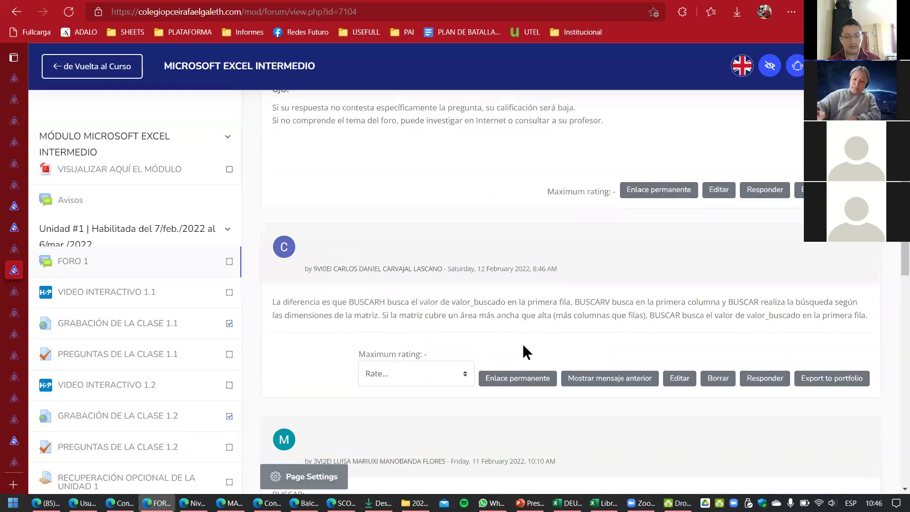
left_click(465, 372)
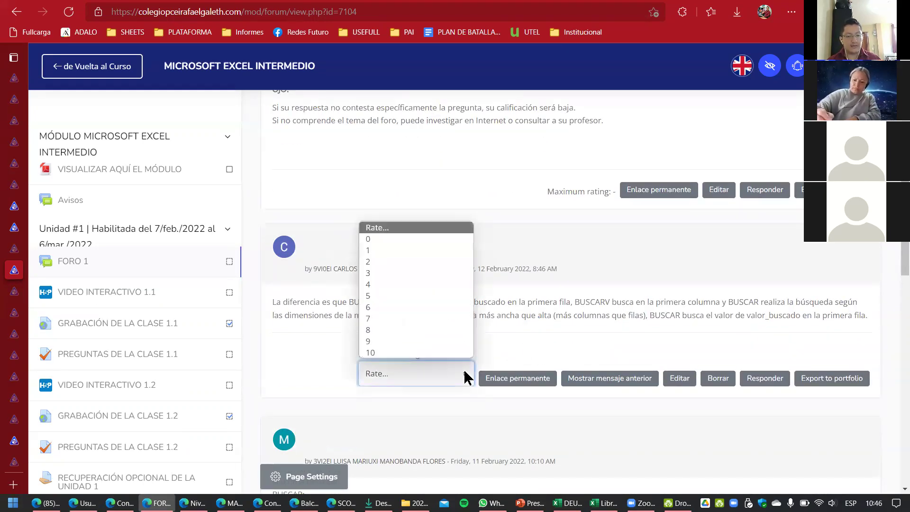
left_click(453, 331)
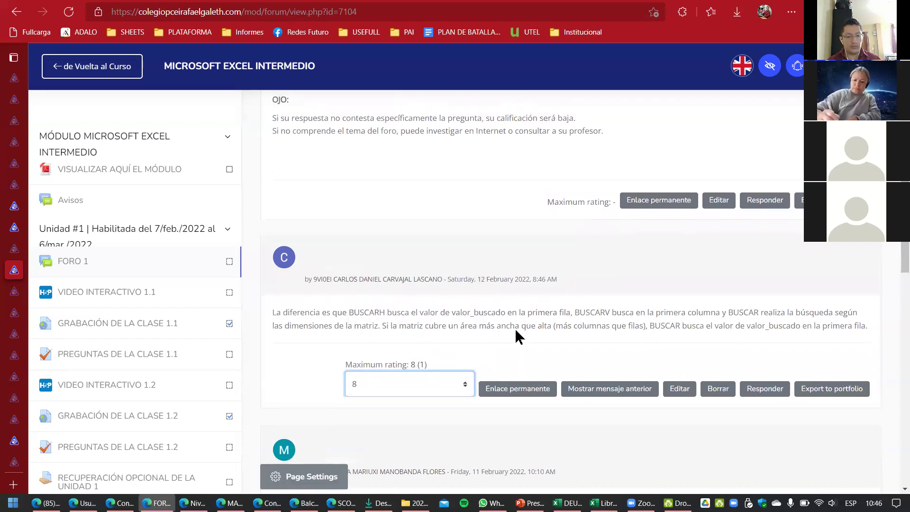
Check the word "estructura" in the forum question against the replies, and rate the reply of 11 February 2022 with 8.
scroll(516, 337, "up", 4)
left_click_drag(410, 233, 468, 240)
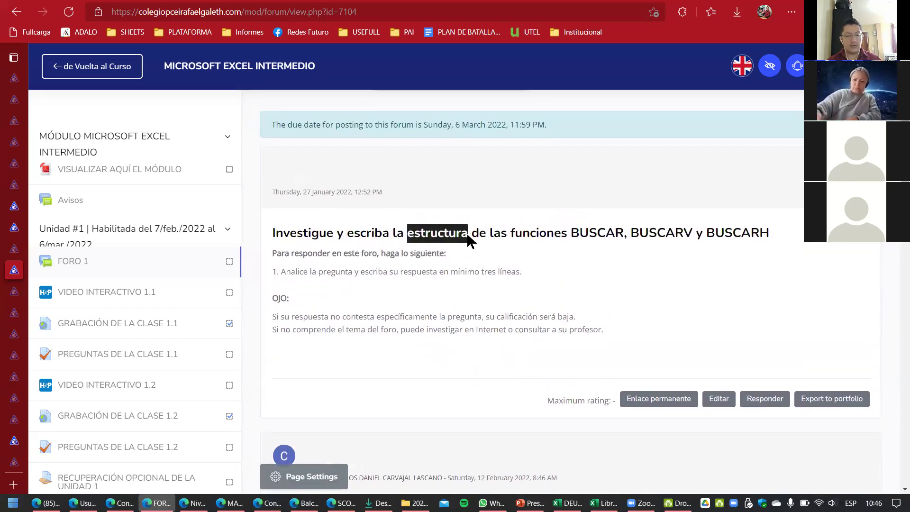
scroll(502, 347, "down", 5)
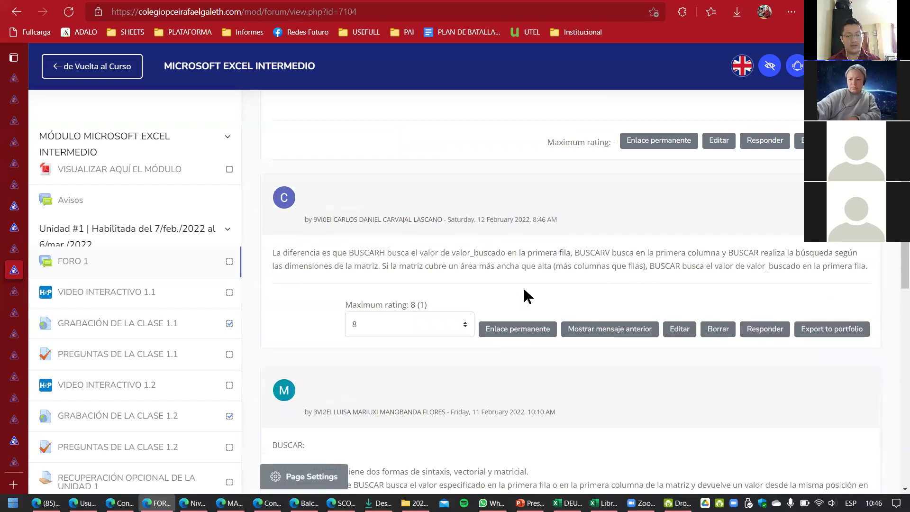
scroll(529, 294, "down", 4)
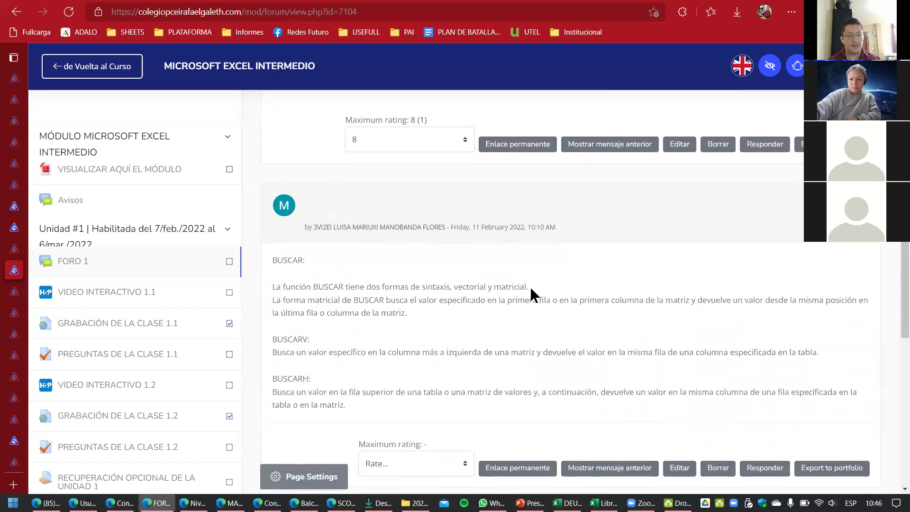
scroll(533, 293, "down", 1)
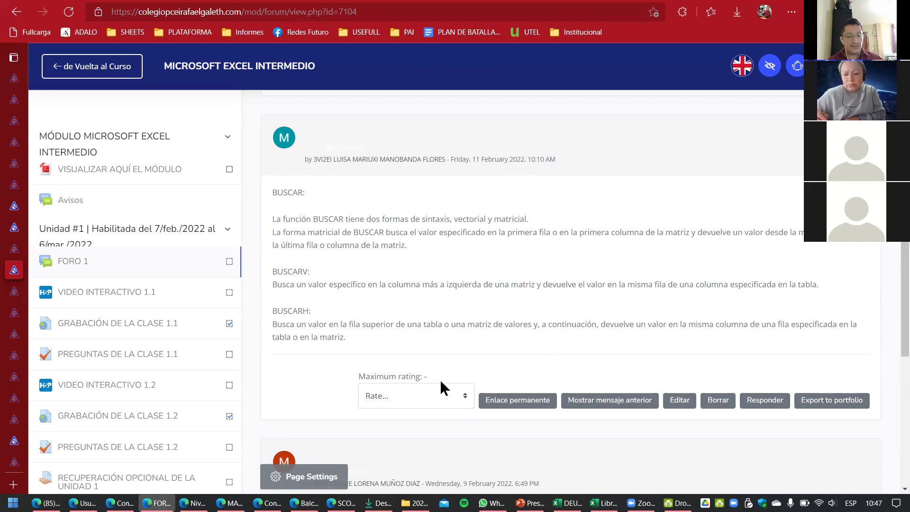
left_click(458, 396)
left_click(390, 352)
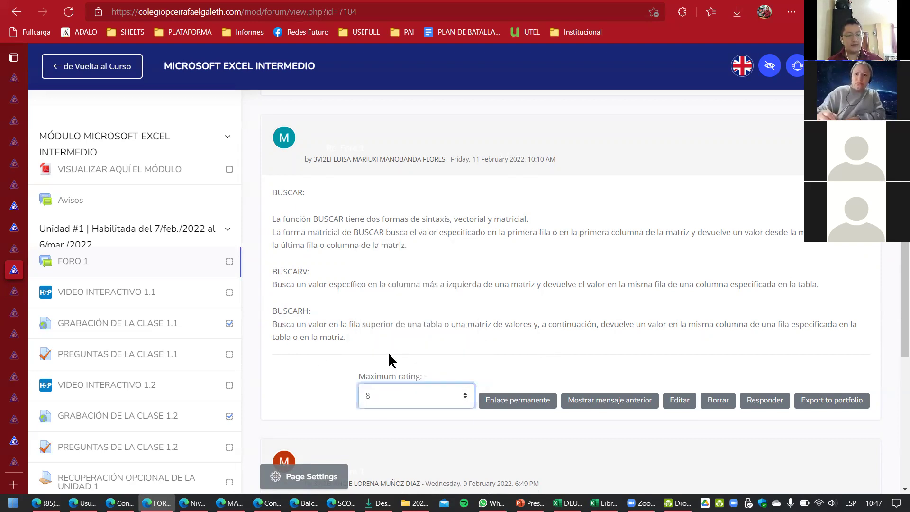
Compare the reply of 9 February 2022 with that of 12 February, and change the 12 February reply's rating to 2.
scroll(531, 317, "down", 7)
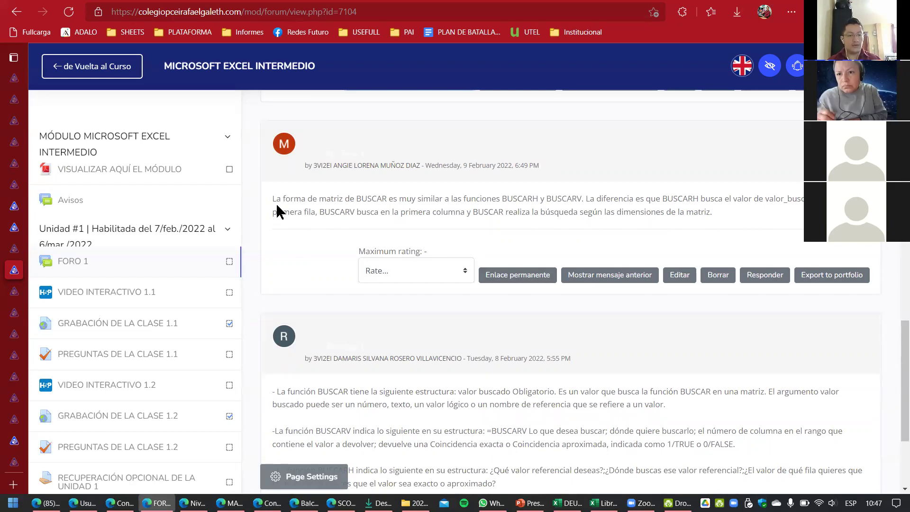
left_click_drag(272, 198, 718, 218)
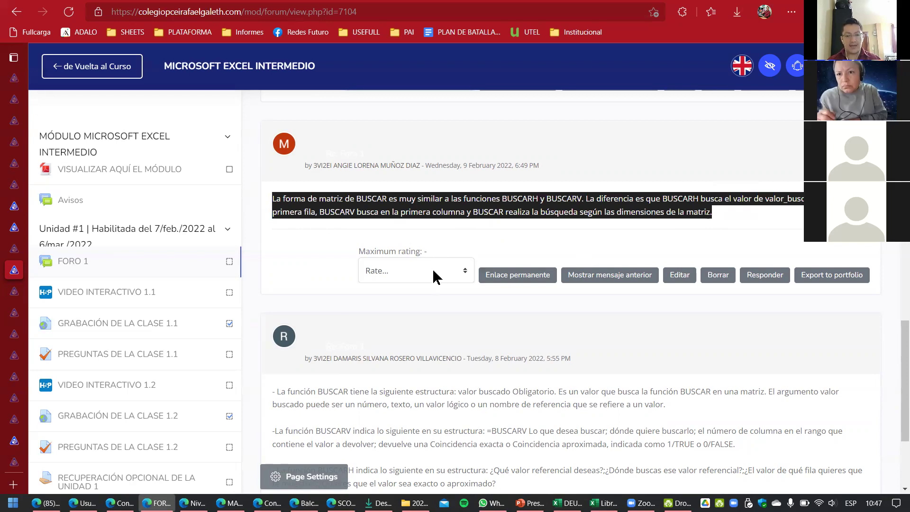
scroll(435, 278, "up", 10)
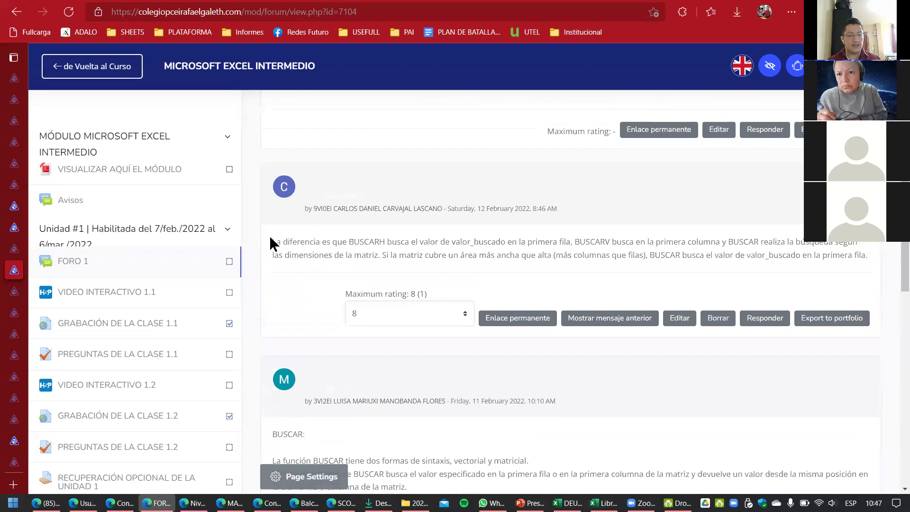
left_click_drag(272, 242, 881, 258)
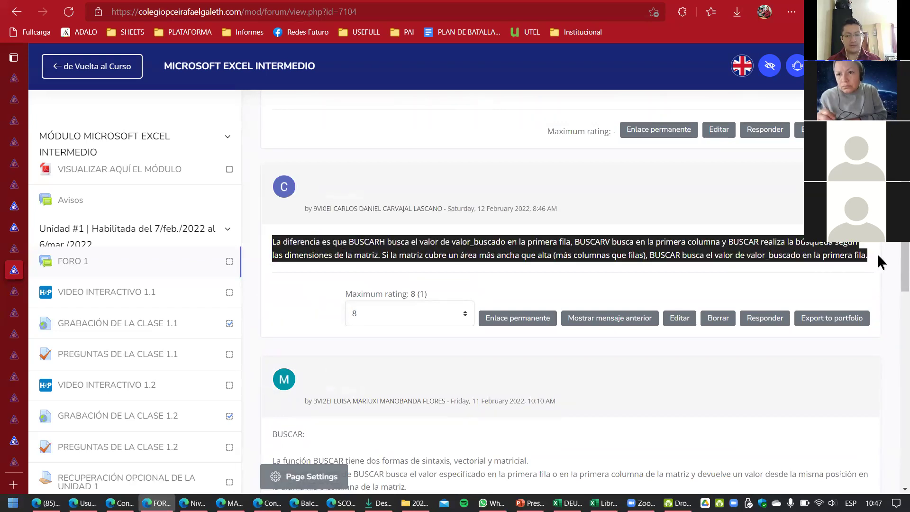
left_click(465, 316)
left_click(405, 369)
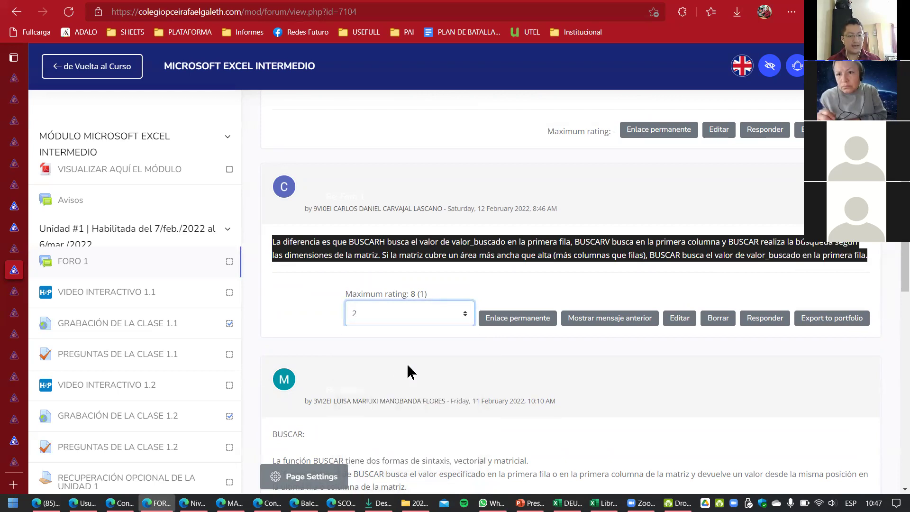
Rate the forum reply of 9 February 2022 with 2.
scroll(469, 367, "down", 10)
left_click(458, 377)
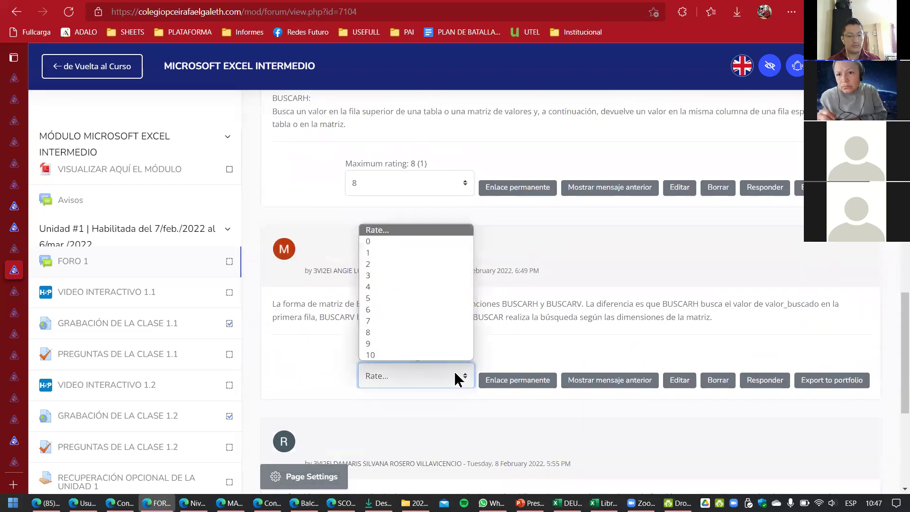
left_click(401, 272)
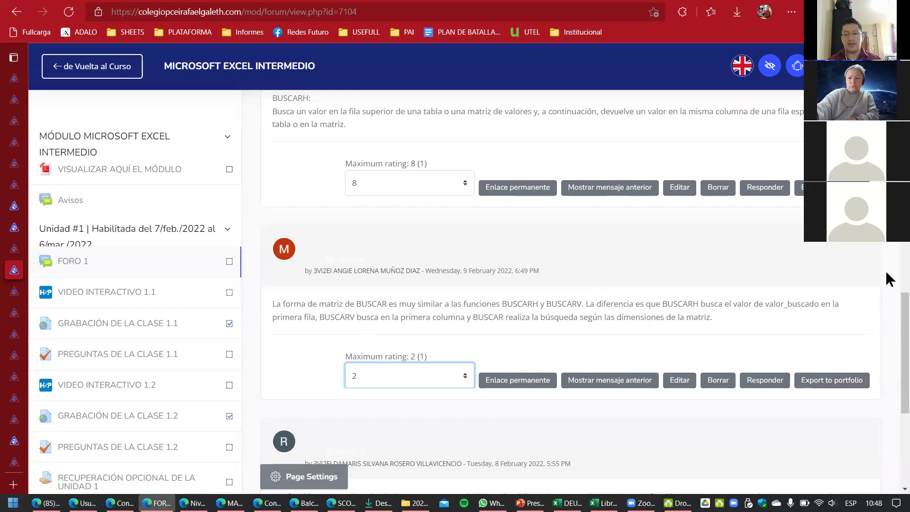
Look over the rated replies of 12 and 11 February again, and return to the beginning of FORO 1.
scroll(887, 279, "up", 7)
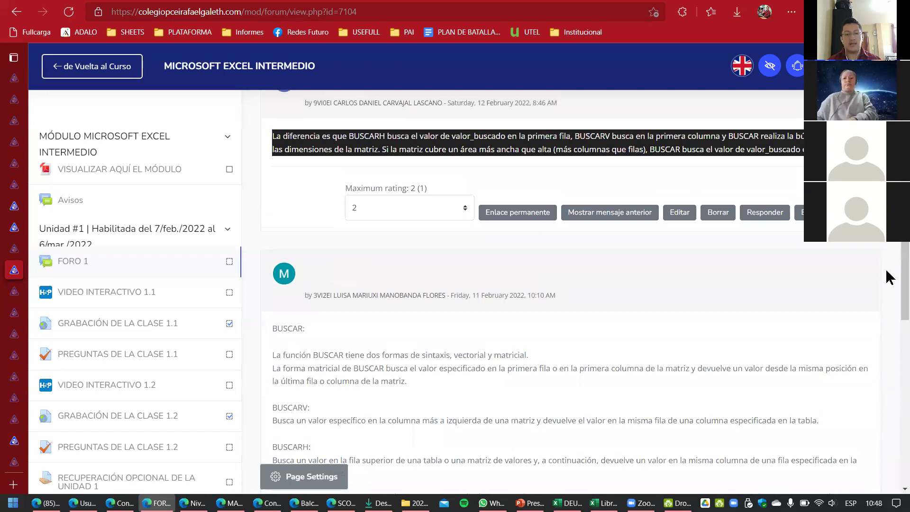
scroll(888, 279, "up", 2)
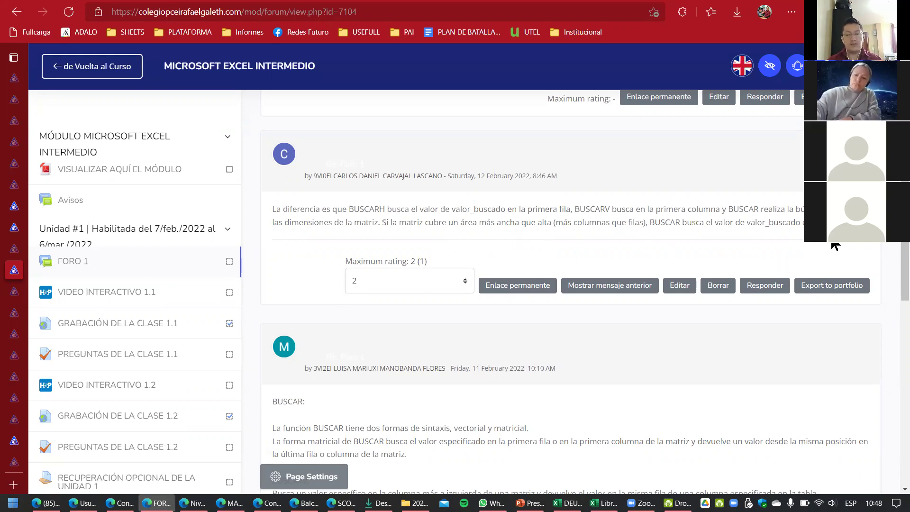
scroll(878, 255, "down", 3)
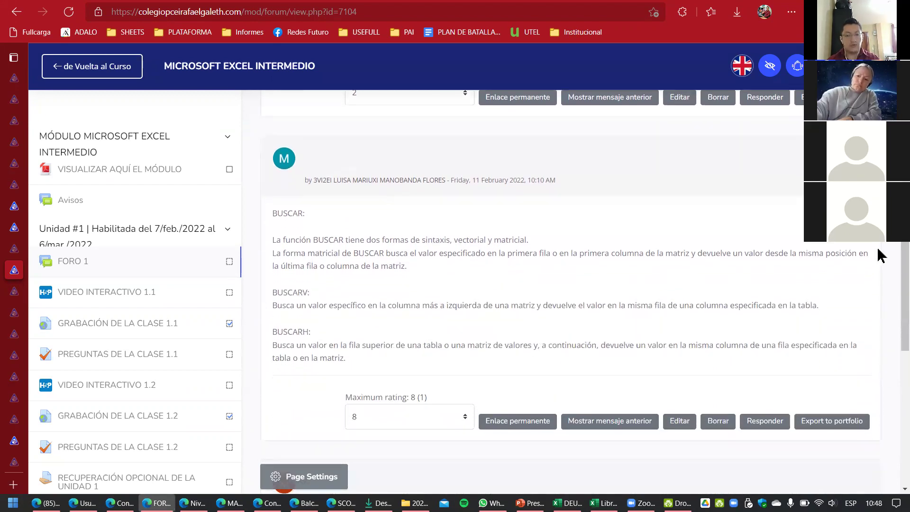
scroll(882, 251, "down", 1)
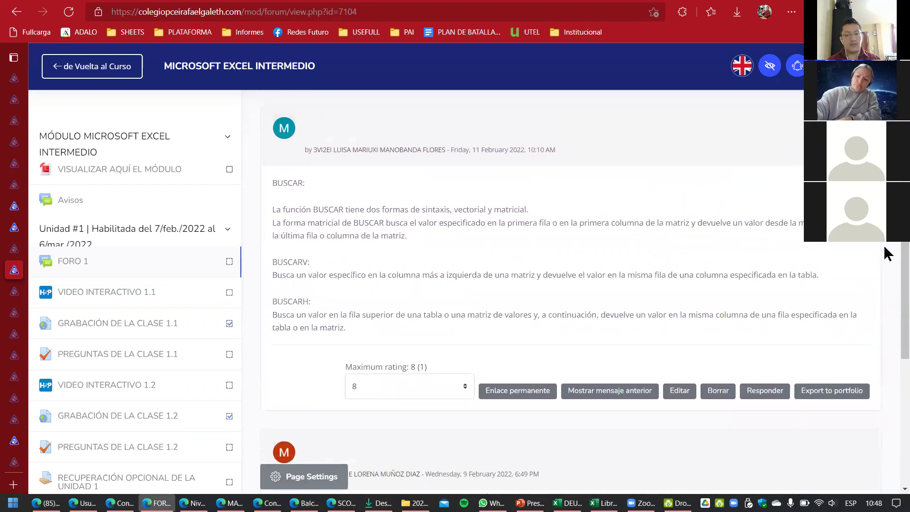
scroll(886, 253, "up", 10)
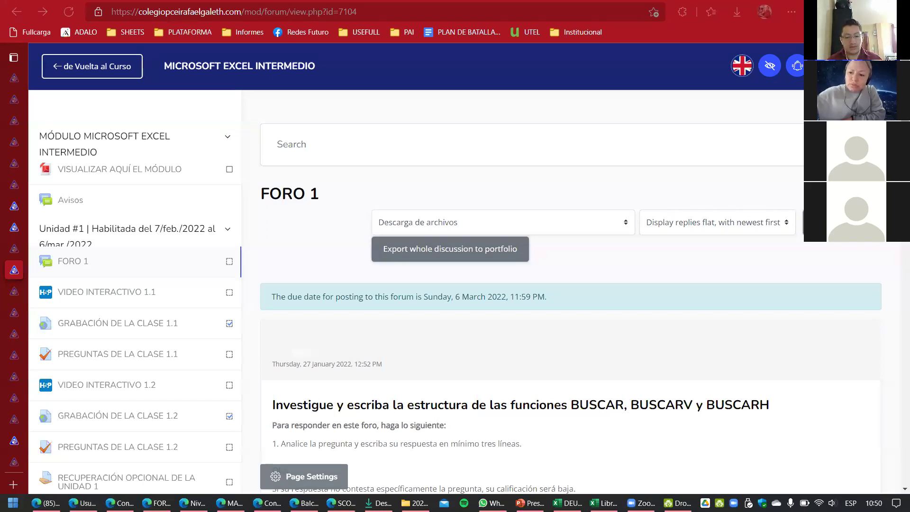
Switch to the Excel workbook Libro1 and examine name cell E2, the BUSCARV formula in E3 and its lookup columns A:B.
left_click(605, 502)
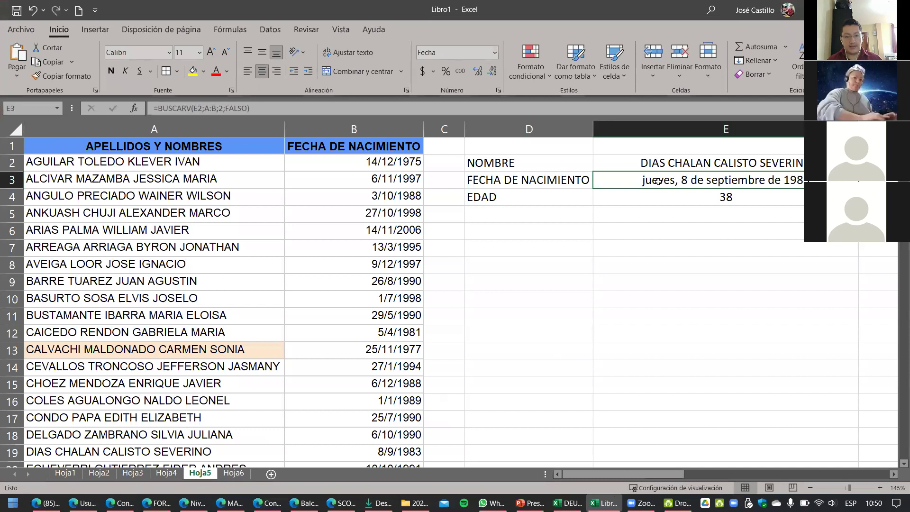
left_click(634, 161)
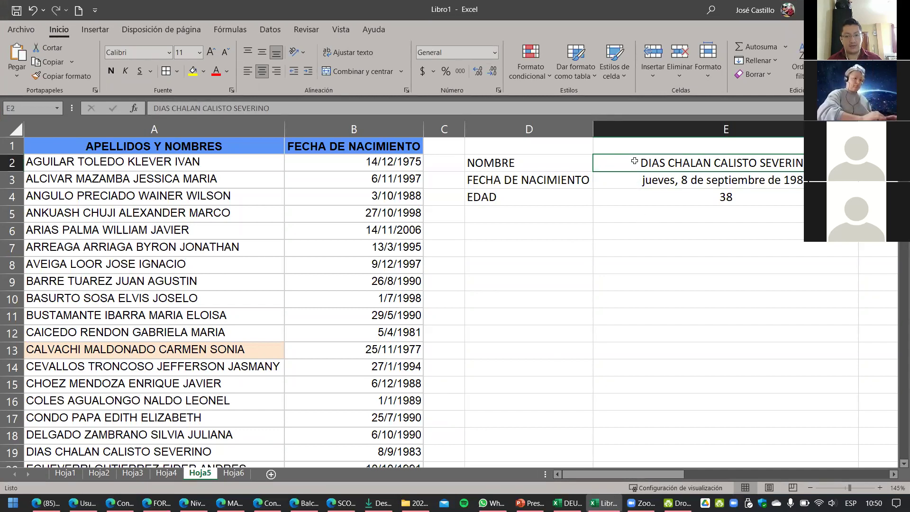
left_click(633, 186)
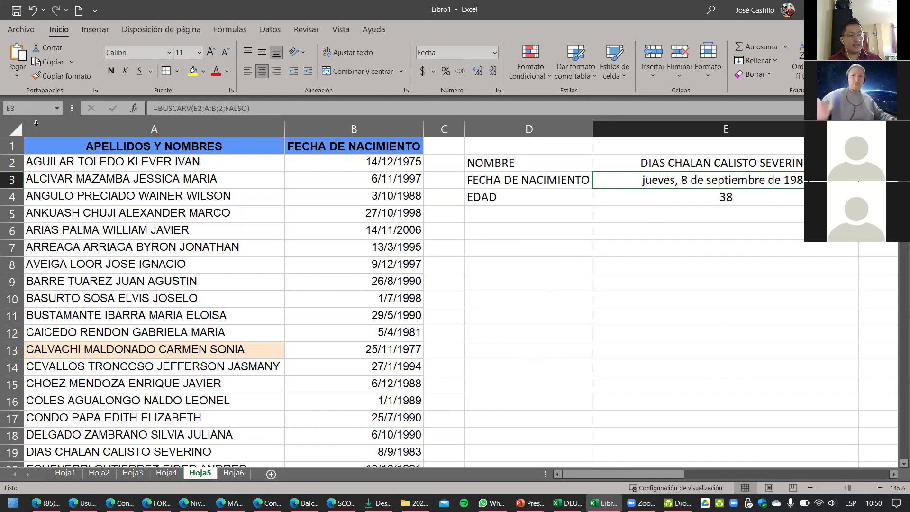
left_click(107, 127)
left_click_drag(107, 128, 360, 129)
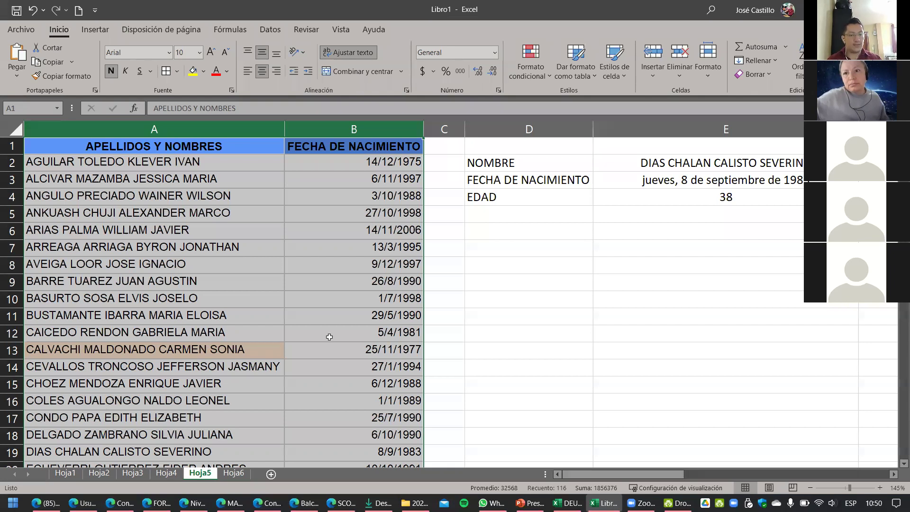
left_click(368, 214)
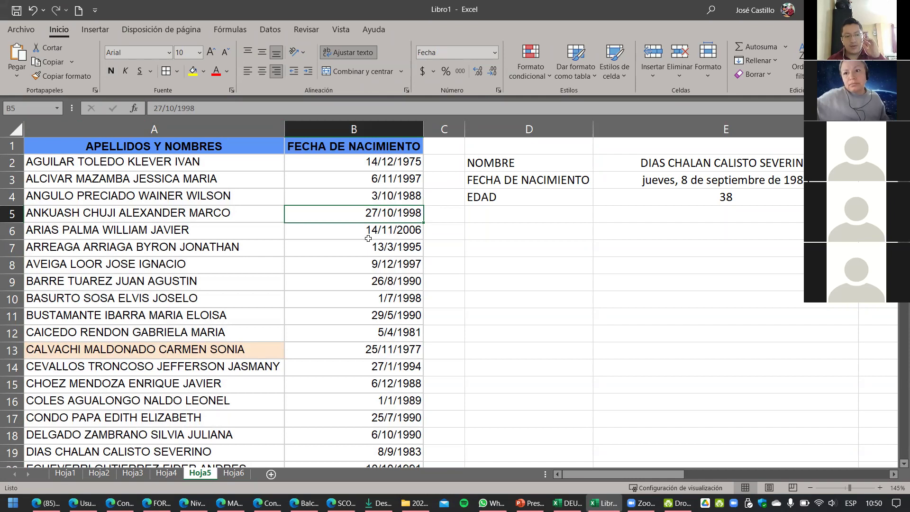
Clear the contents of all rows from row 7 down to the end of the list and select the remaining records A2:B6.
left_click(11, 247)
key("ctrl+shift+Down")
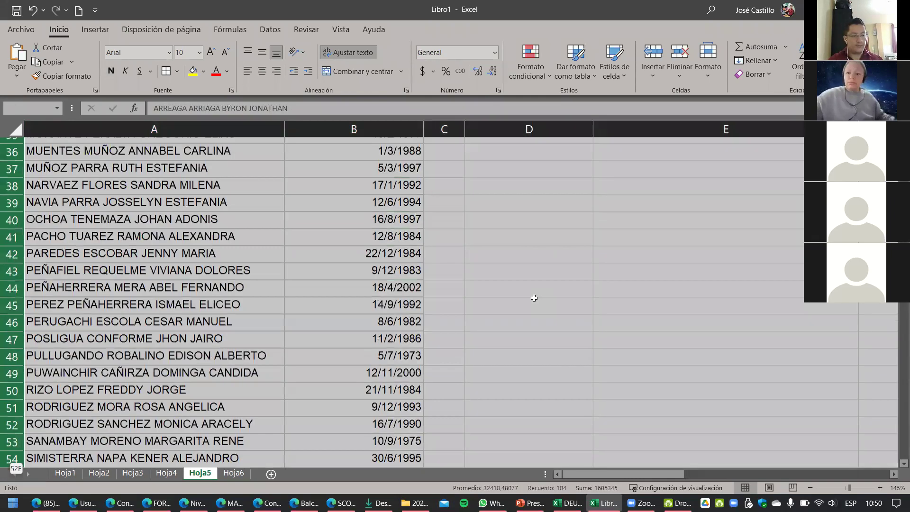
key("Delete")
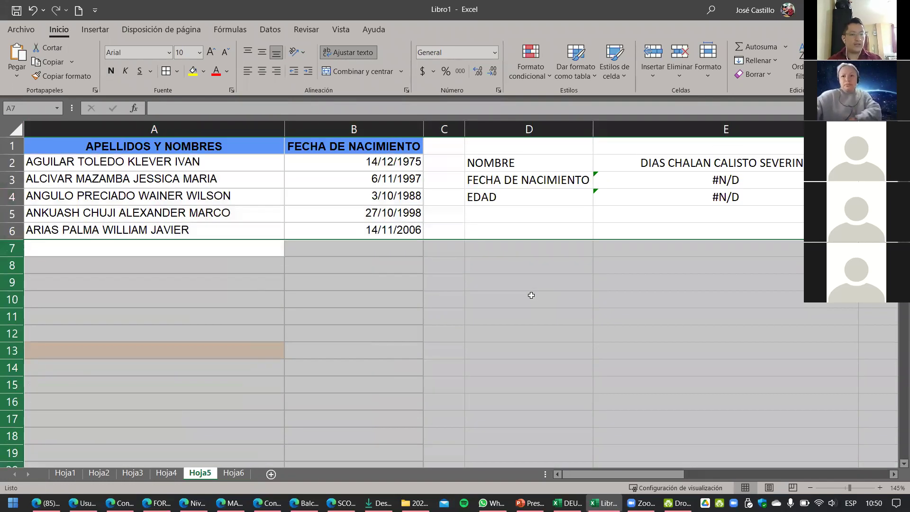
left_click_drag(63, 161, 375, 236)
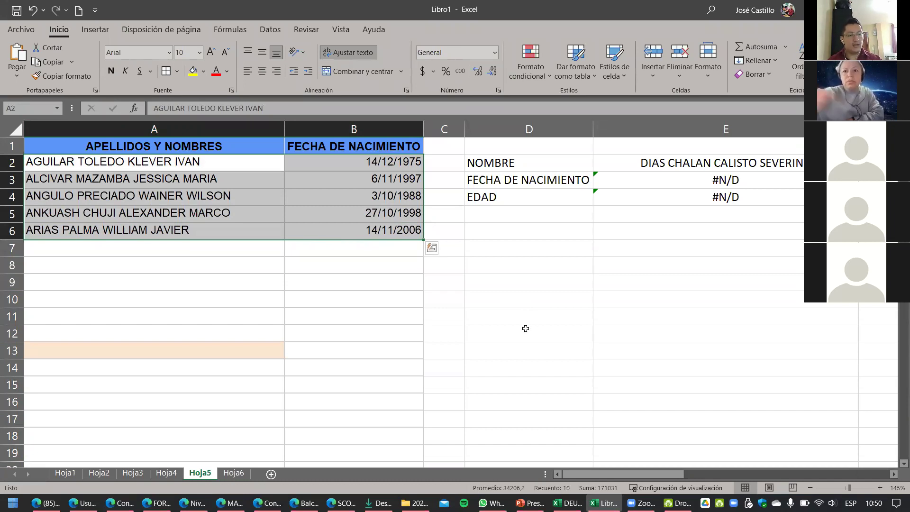
Undo the clearing of the rows and look over the name list down to its last record.
key("ctrl+z")
scroll(365, 349, "down", 17)
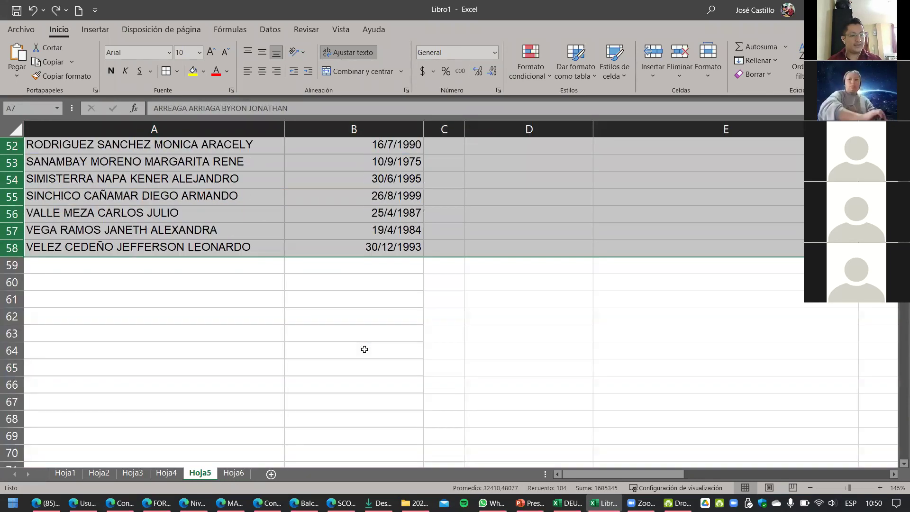
scroll(364, 350, "down", 6)
scroll(451, 300, "up", 20)
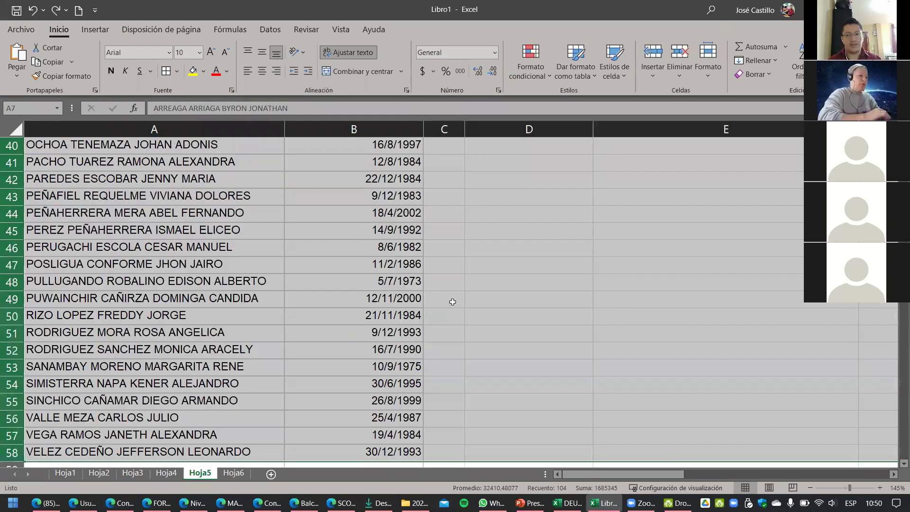
left_click(507, 235)
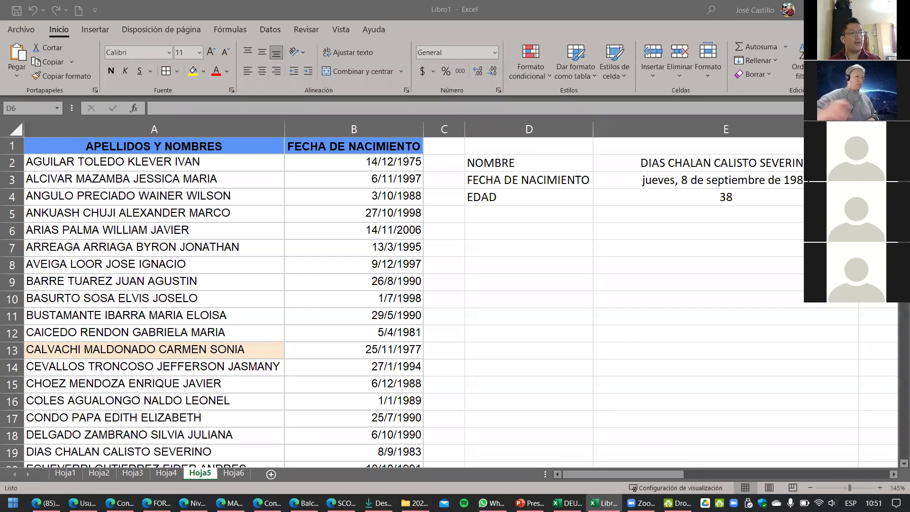
Open the BUSCARV formula in E3 for editing and examine its last argument, FALSO.
left_click(697, 185)
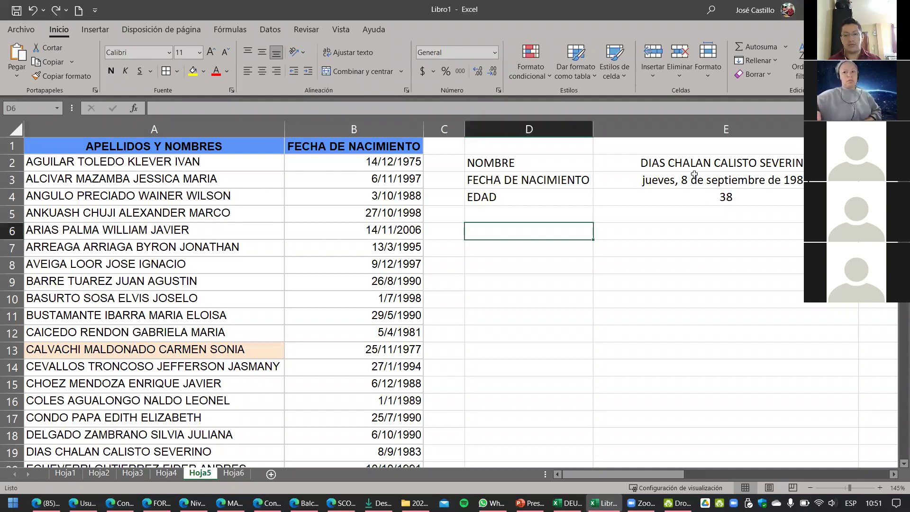
left_click(696, 184)
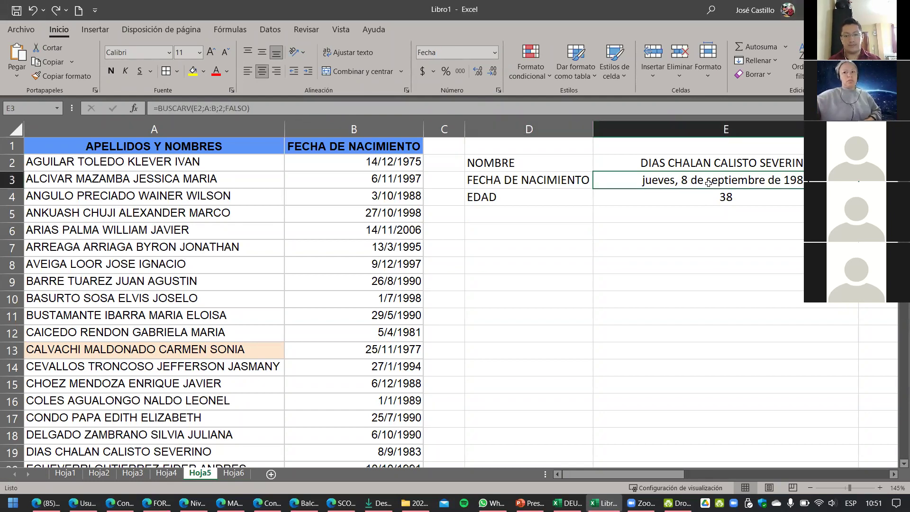
double_click(707, 182)
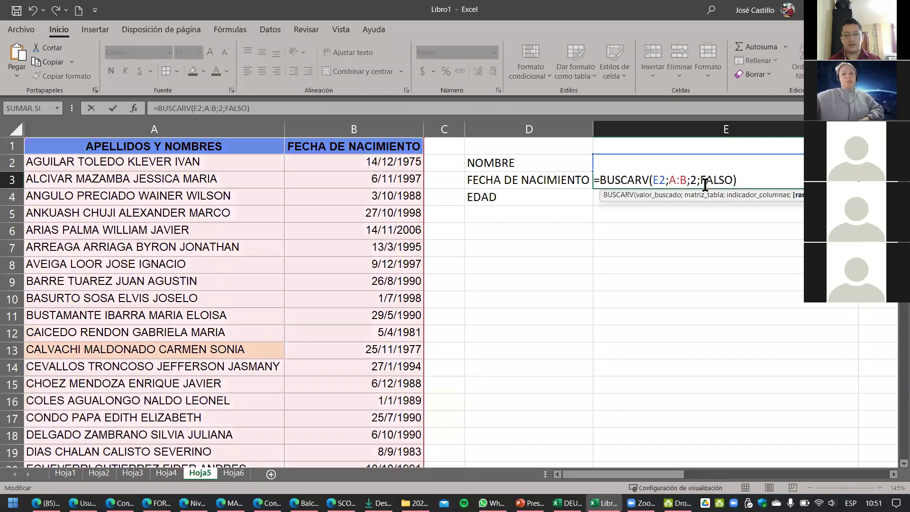
left_click_drag(700, 181, 731, 179)
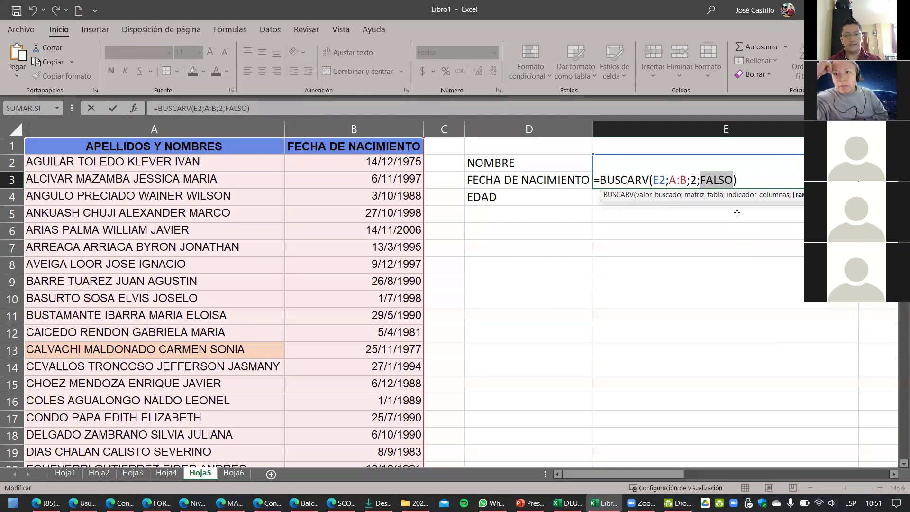
left_click(733, 180)
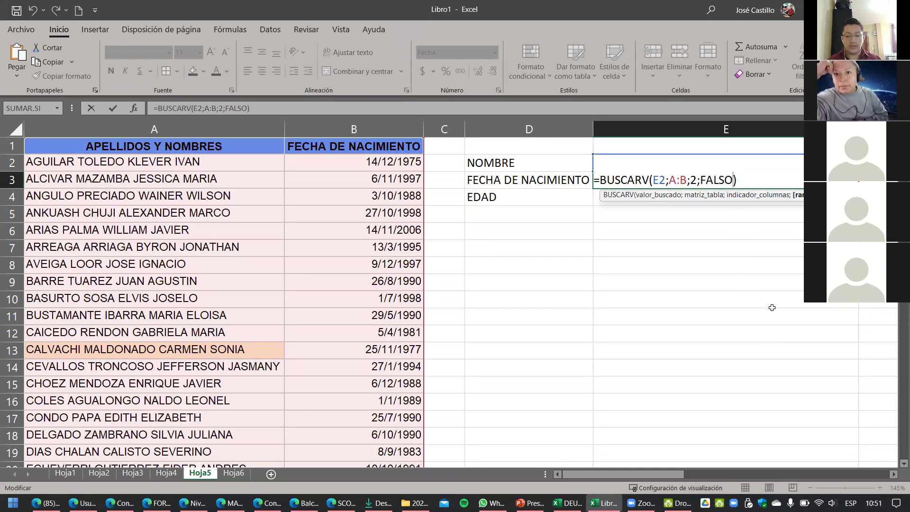
Cut the last argument of the E3 formula back to F and complete it with the exact-match option FALSO.
key("BackSpace")
key("BackSpace")
key("BackSpace")
key("BackSpace")
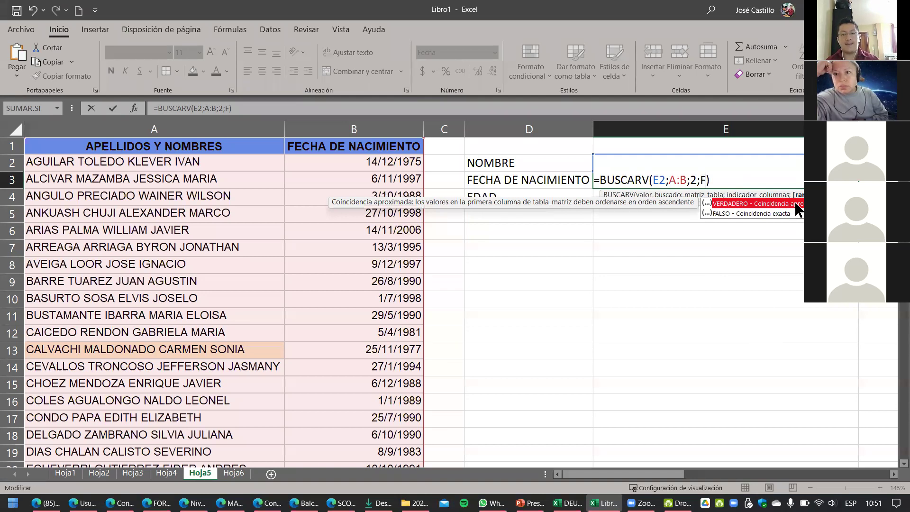
double_click(732, 218)
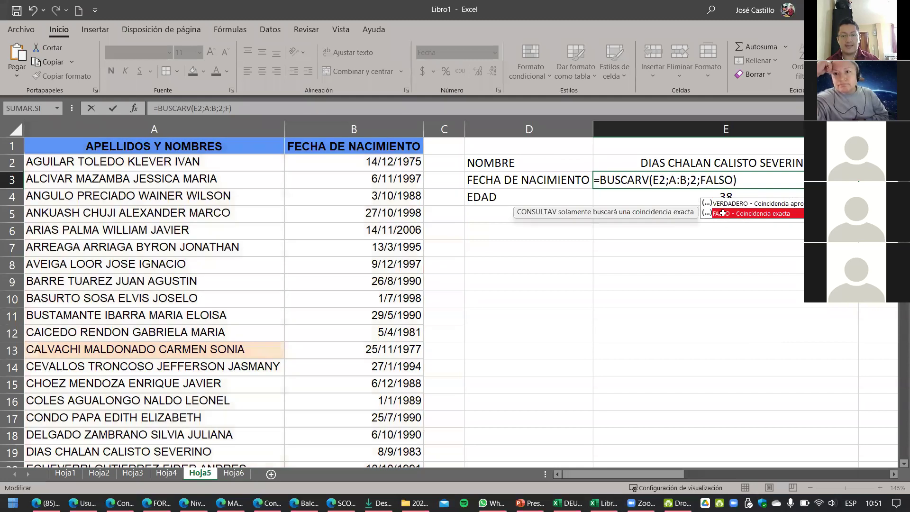
left_click(741, 241)
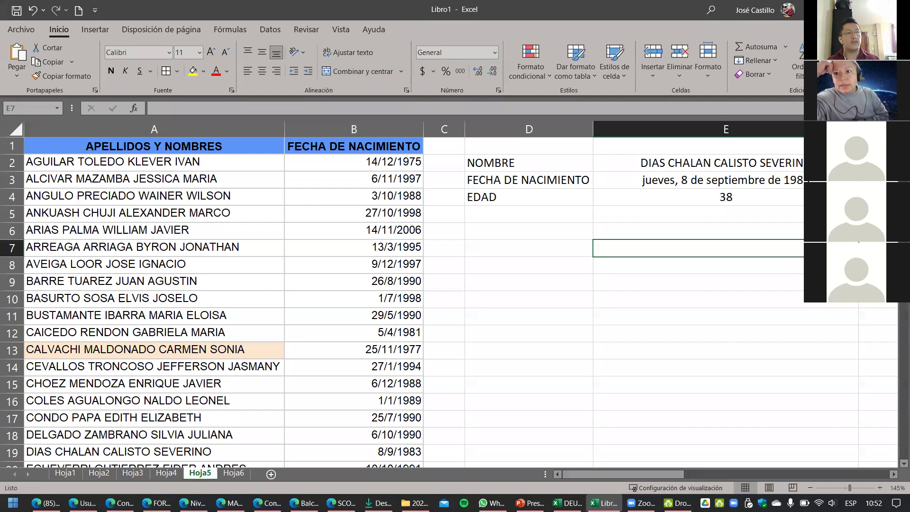
Remove FALSO from the BUSCARV formula in E3, compare the VERDADERO and FALSO match options, and enter FALSO - Coincidencia exacta.
double_click(694, 182)
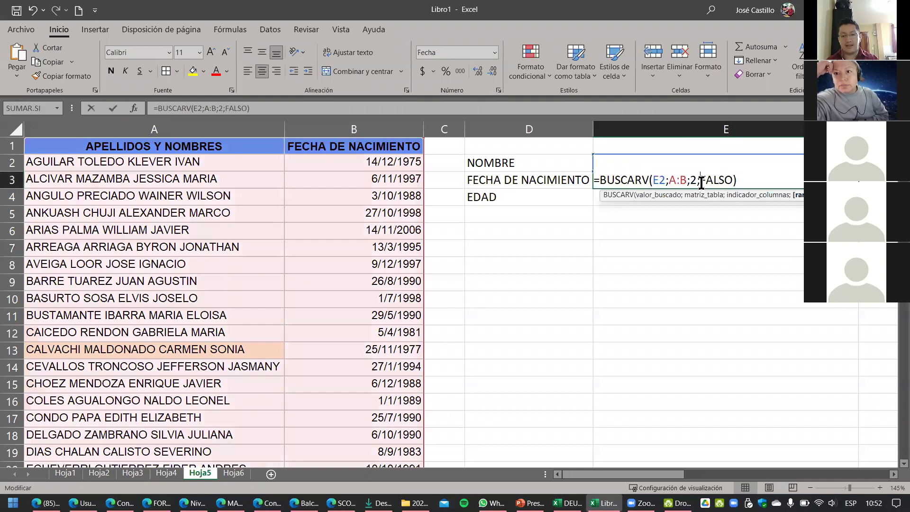
left_click_drag(702, 178, 729, 178)
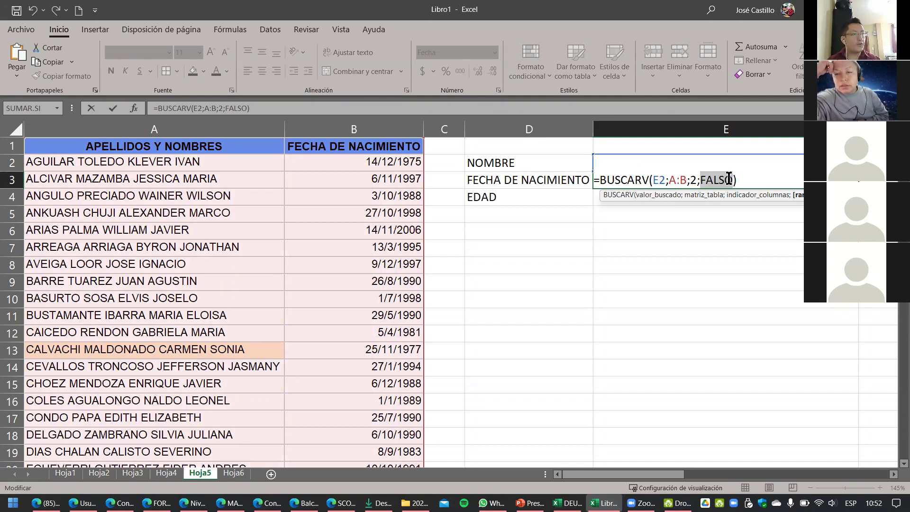
left_click_drag(729, 179, 733, 180)
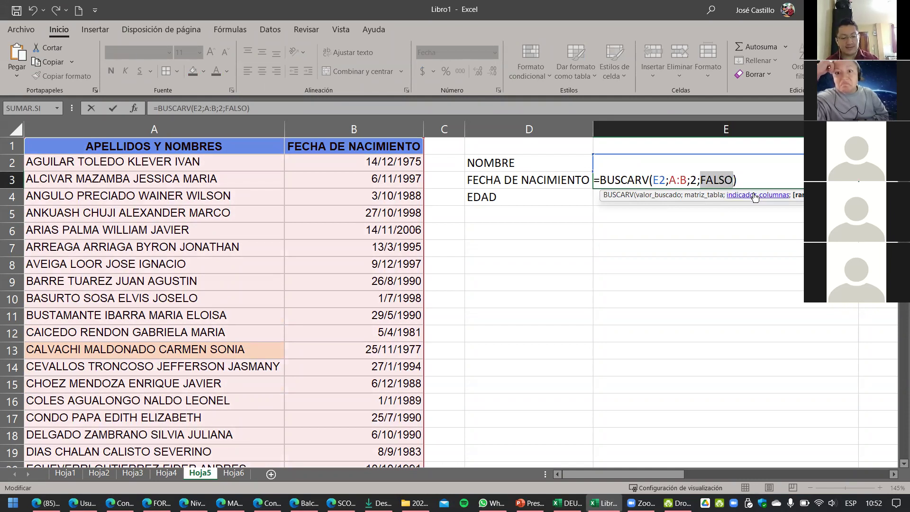
key("BackSpace")
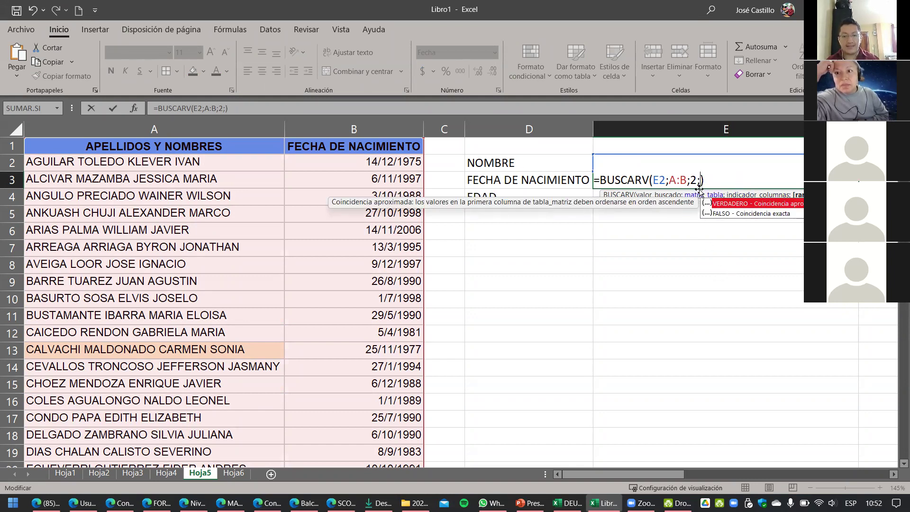
left_click(726, 214)
key("Up")
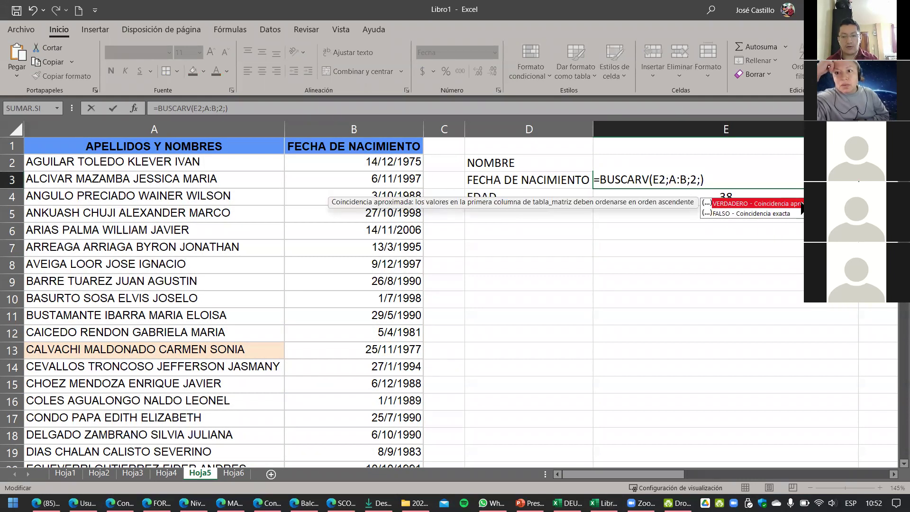
left_click(724, 213)
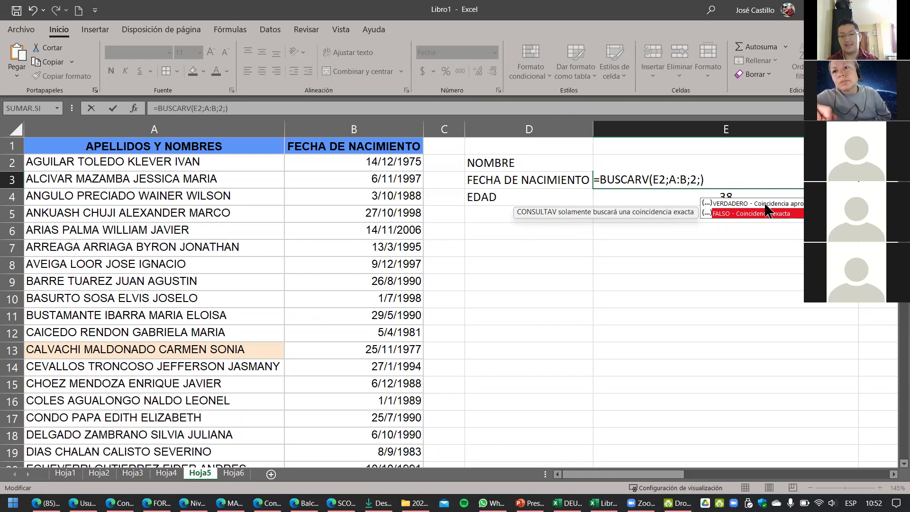
double_click(723, 214)
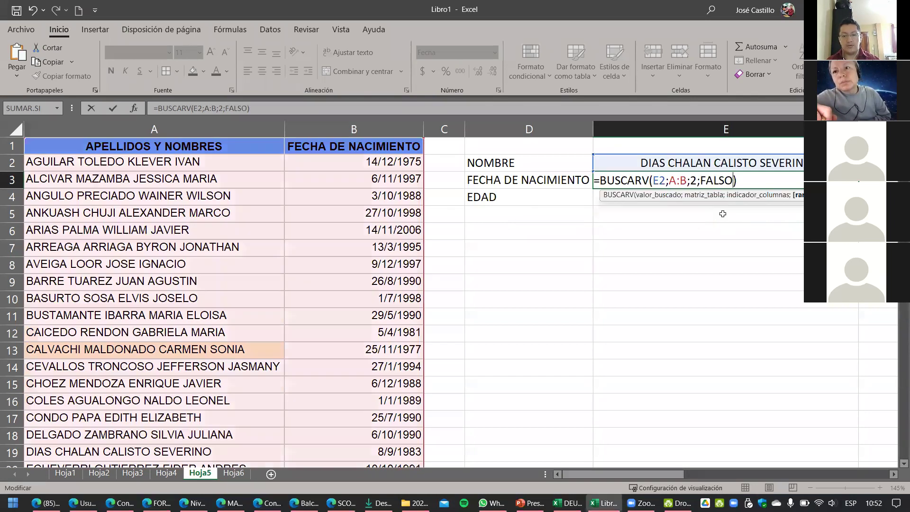
key("Return")
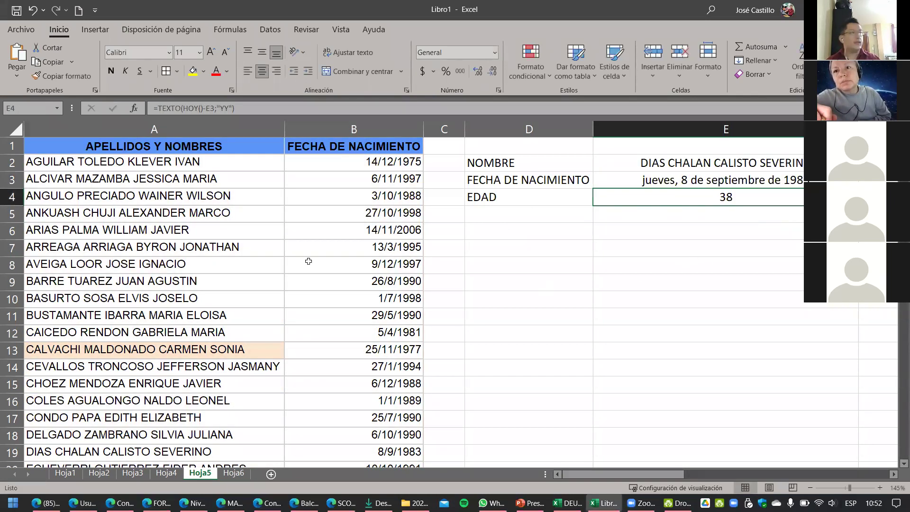